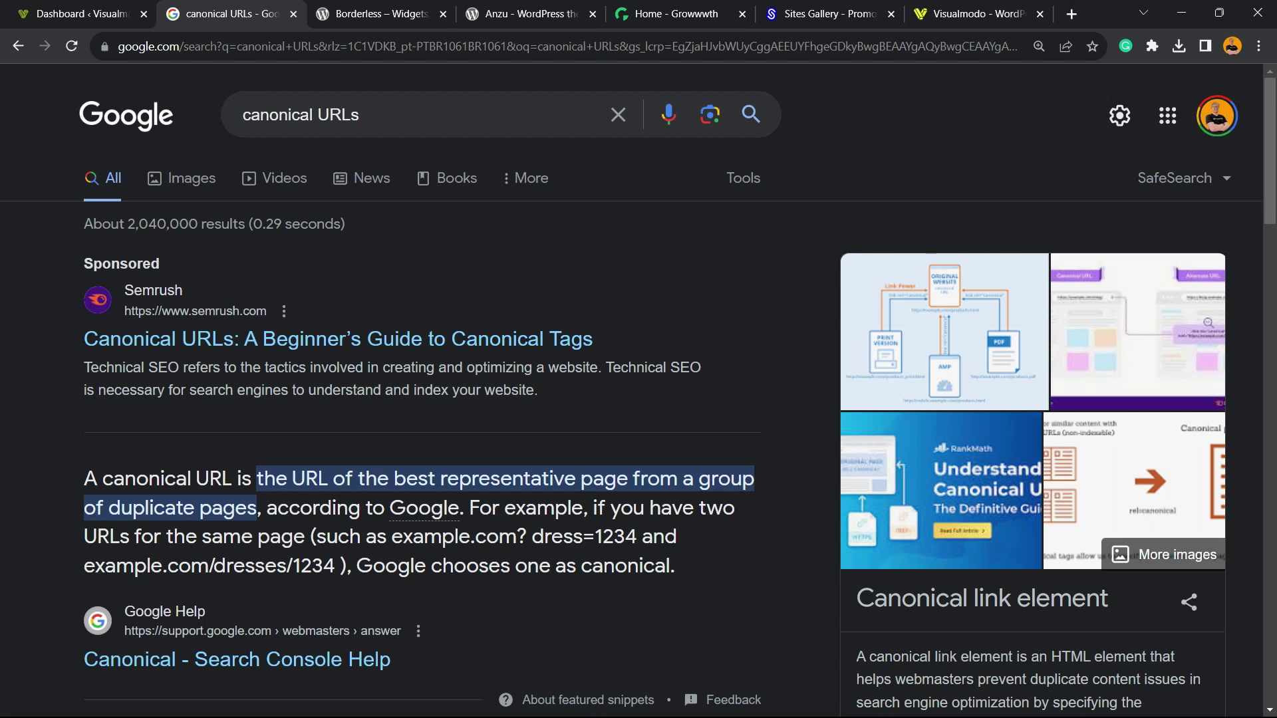
Step: Read the featured definition of a canonical URL in the Google results, including the example.com dress URLs
double_click(125, 479)
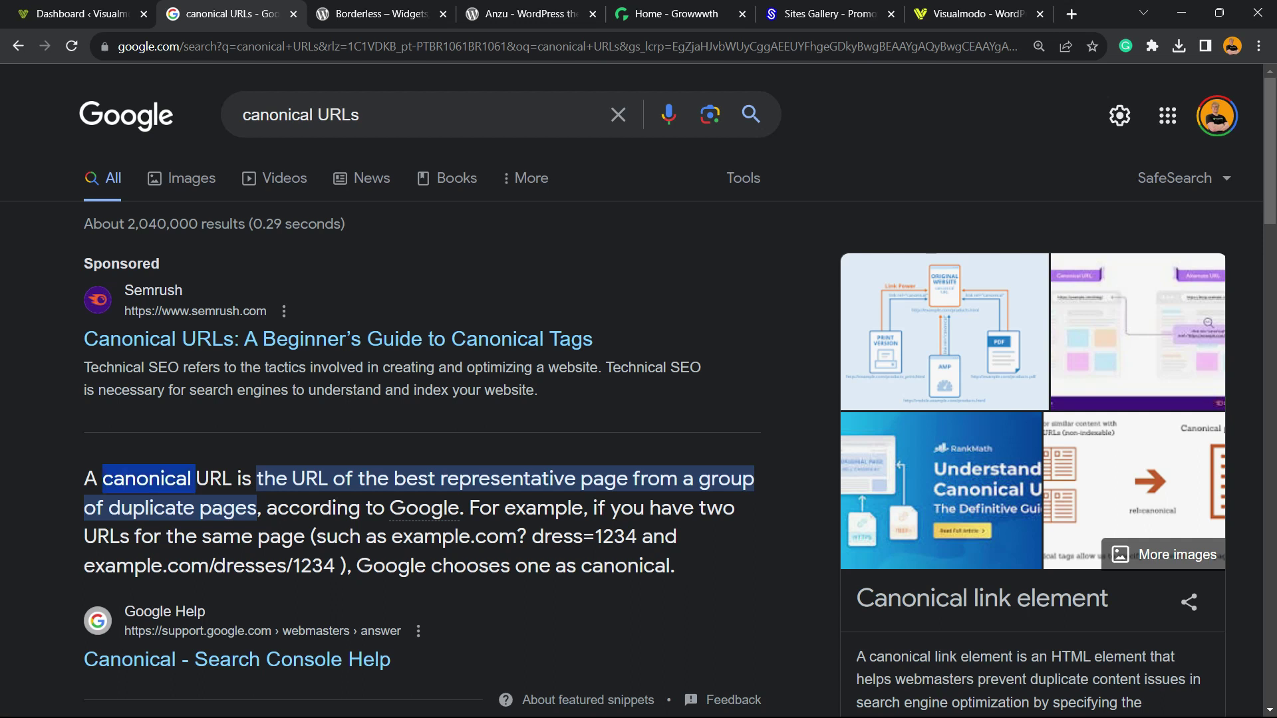
key("ctrl+plus")
key("ctrl+plus")
key("ctrl+plus")
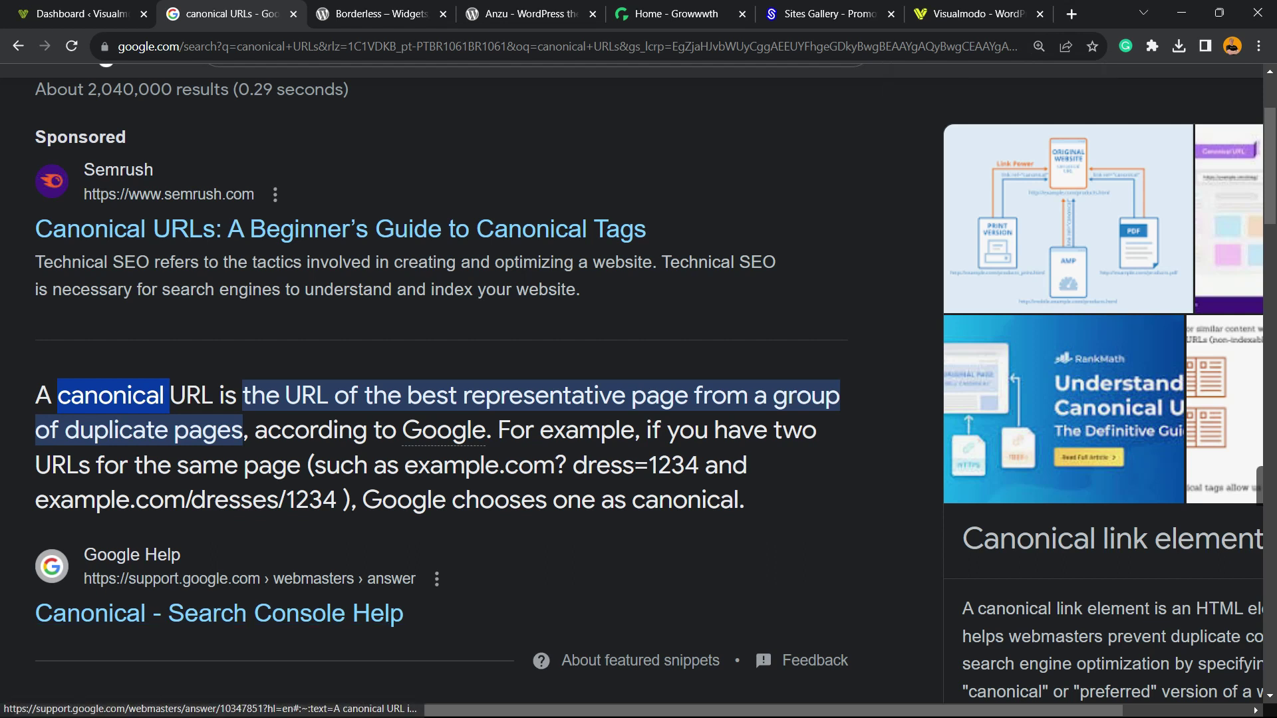
left_click(142, 465)
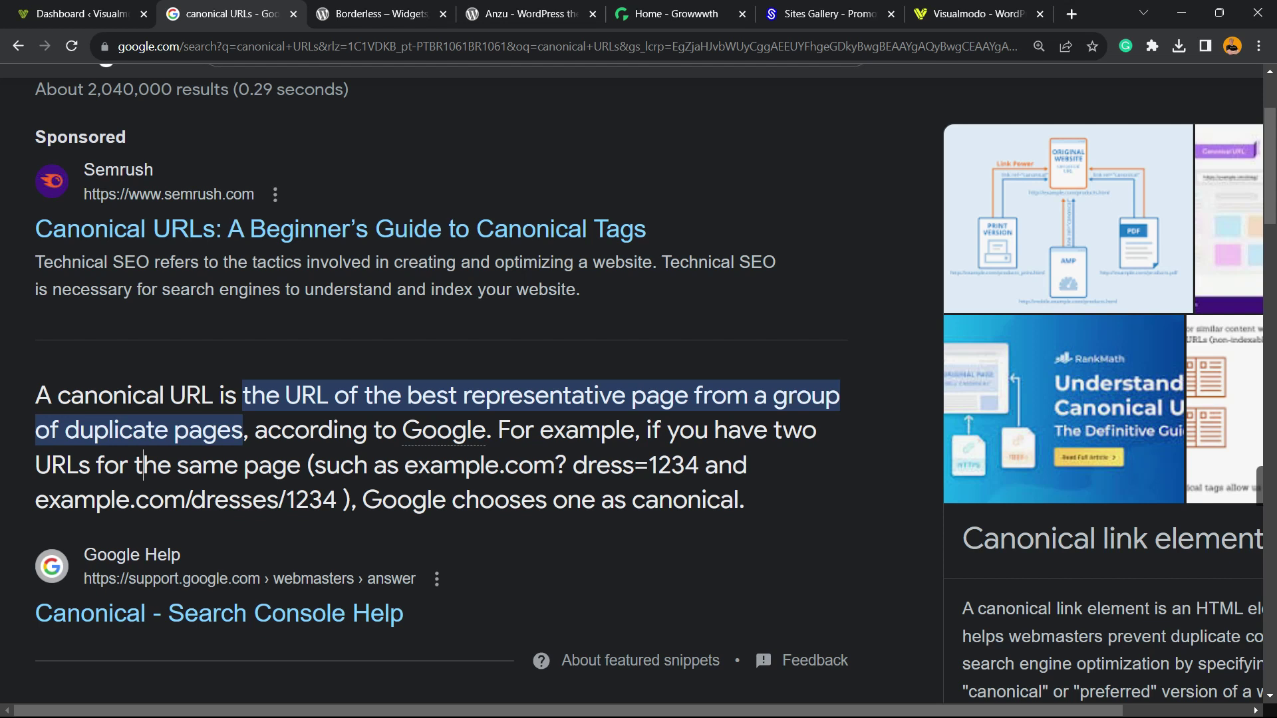
left_click(388, 396)
left_click_drag(333, 397, 231, 431)
left_click(282, 431)
left_click_drag(398, 465, 648, 465)
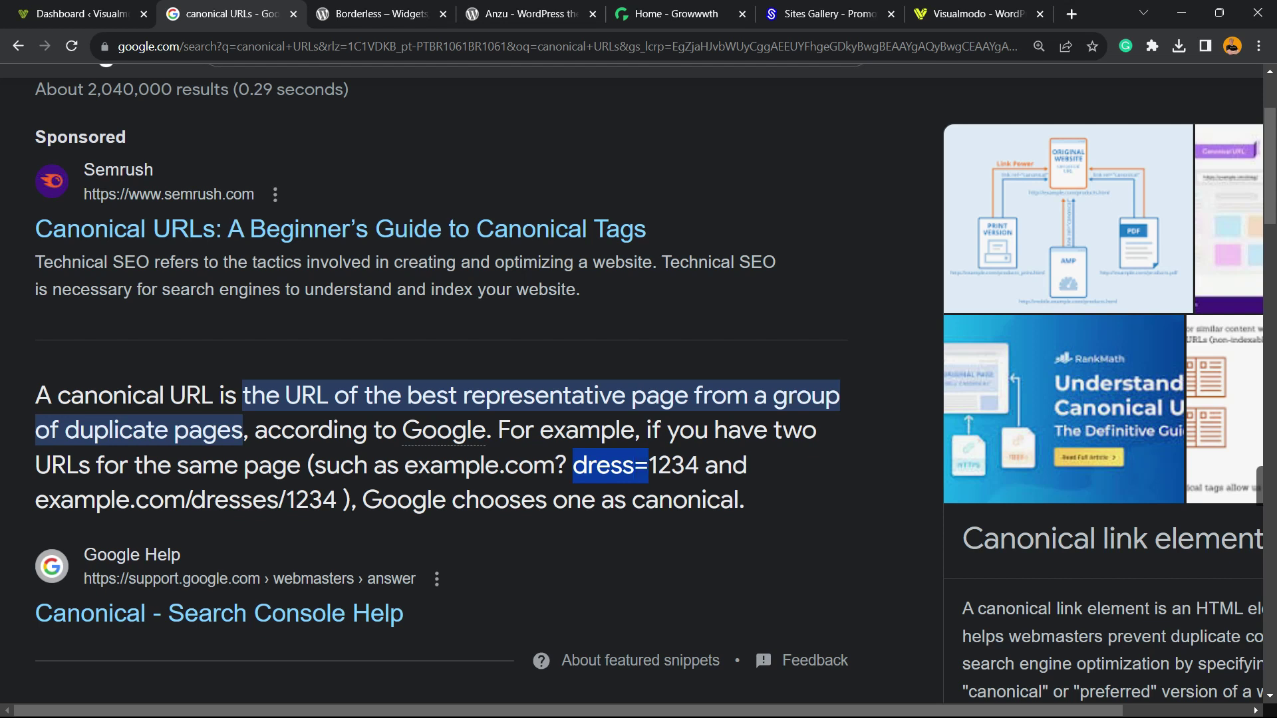
left_click(466, 465)
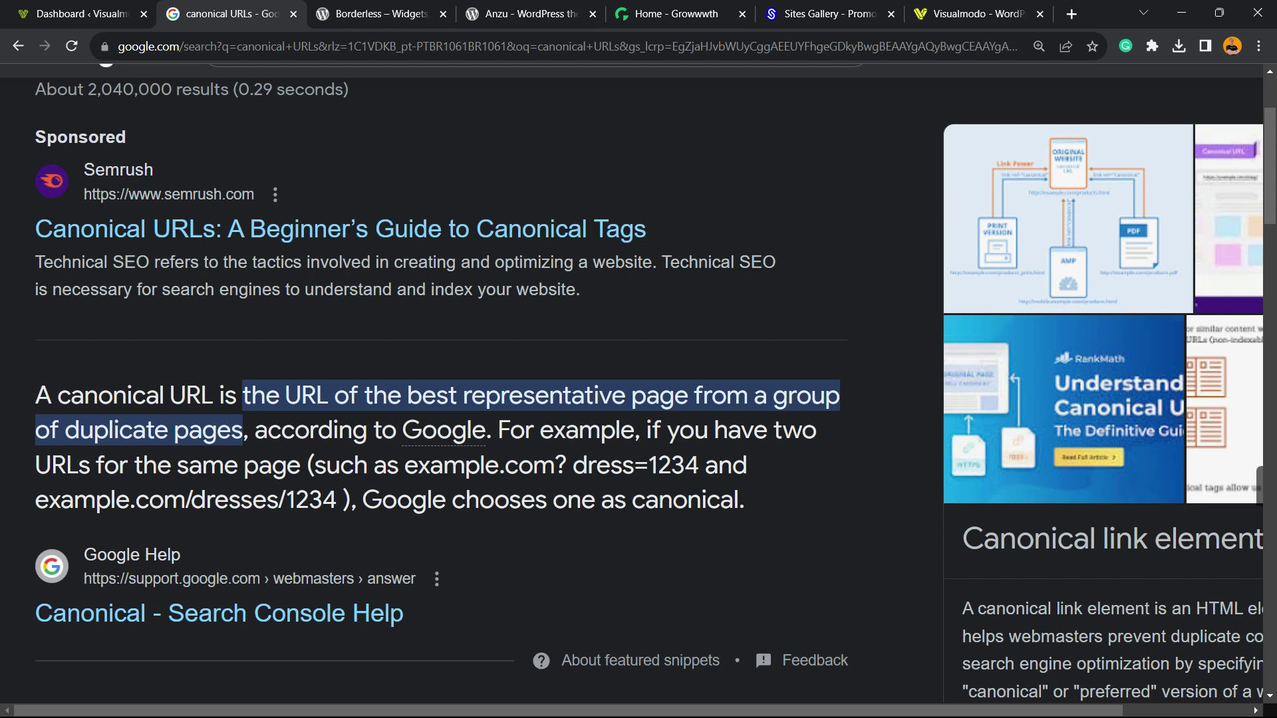
Step: Switch to the Visualmodo Sandbox WordPress dashboard and open the page for adding new plugins
left_click(83, 14)
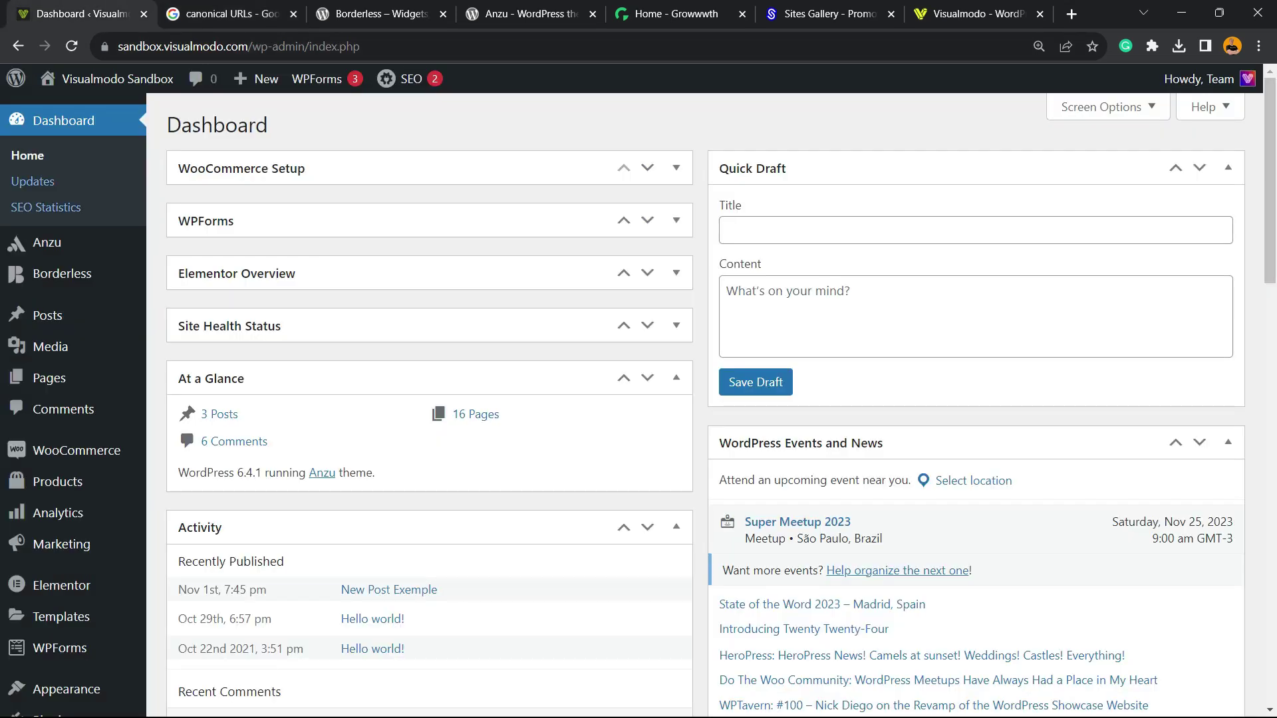
mouse_move(50, 333)
scroll(50, 332, "down", 1)
scroll(50, 333, "down", 2)
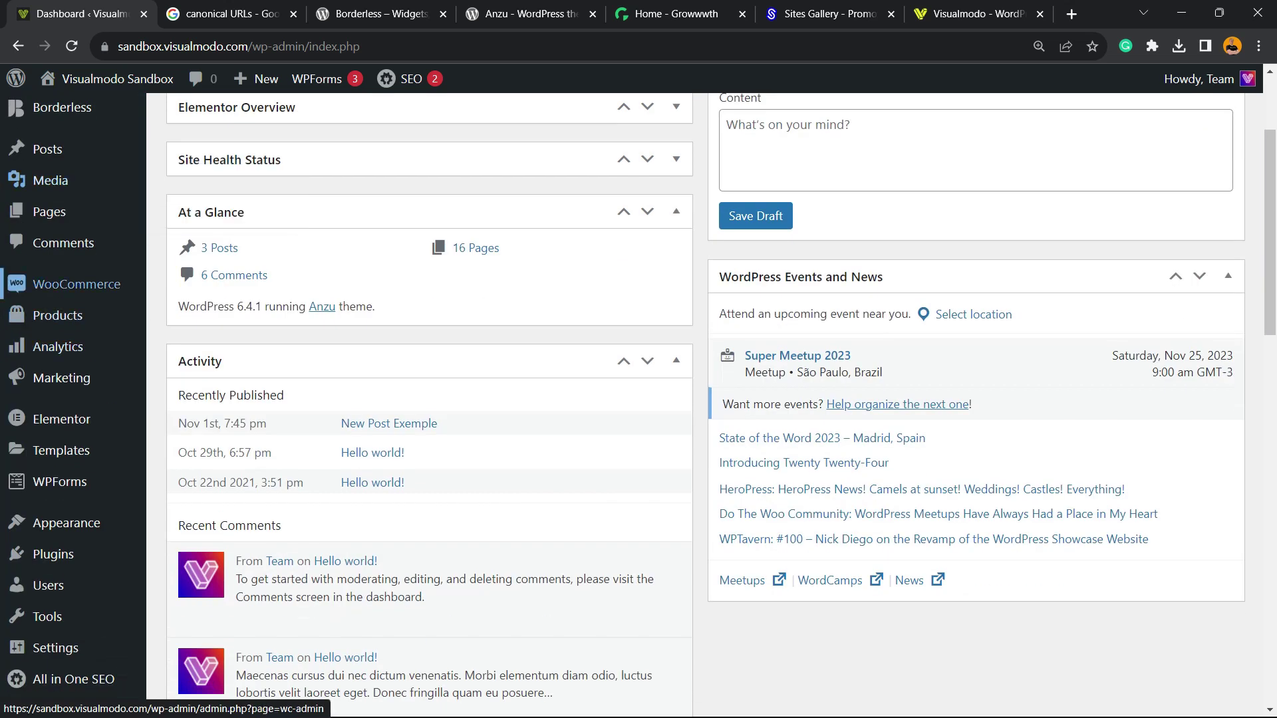
mouse_move(53, 554)
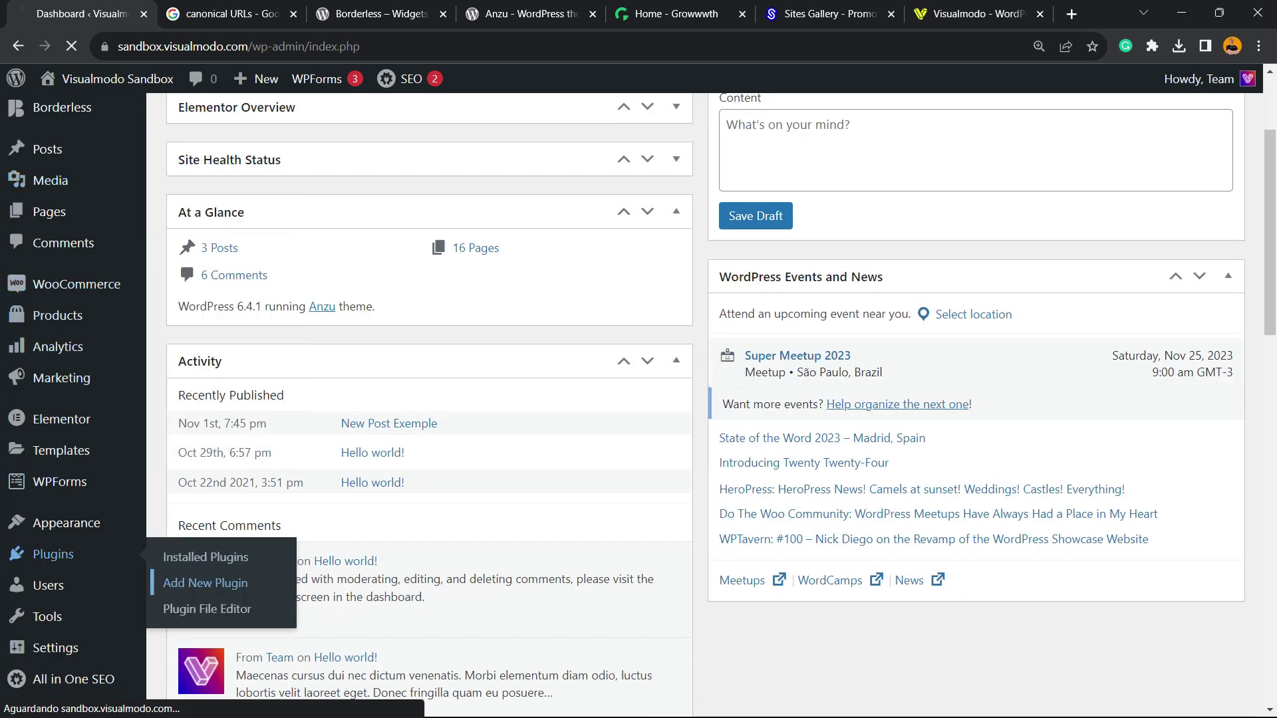
left_click(206, 583)
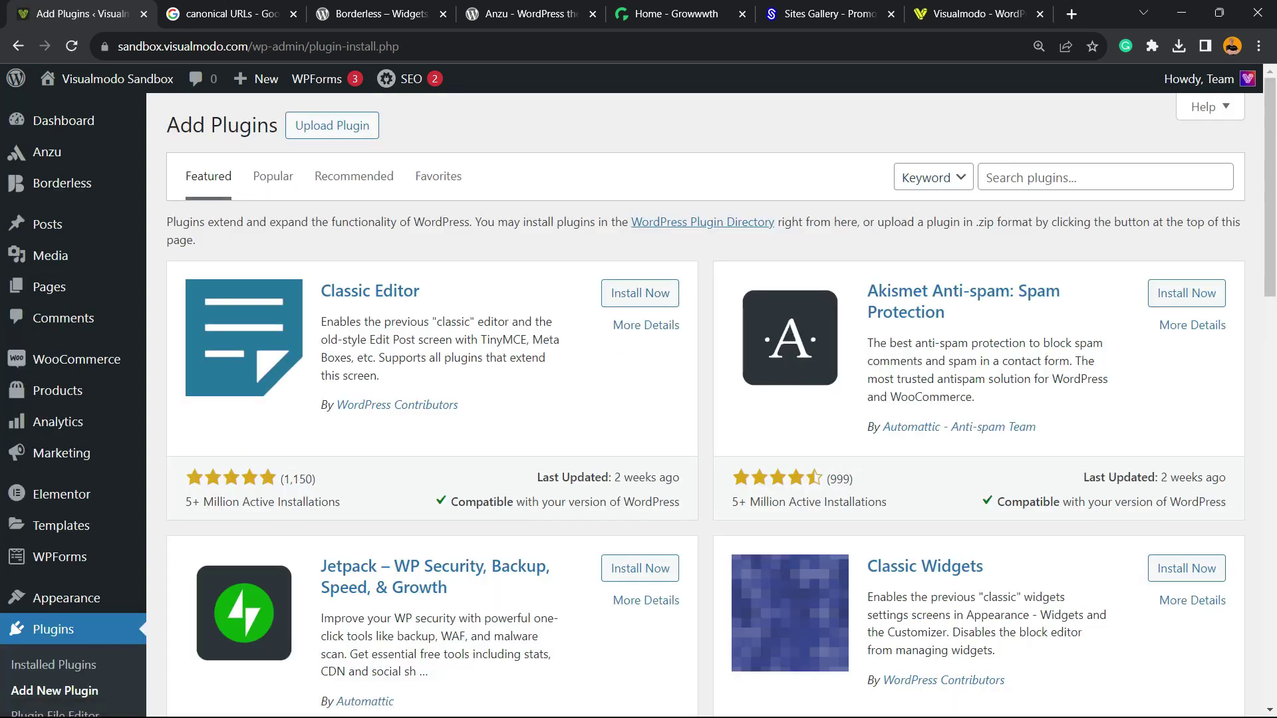
Step: Search the plugin directory for "All in One SEO"
left_click(1024, 178)
type("All in One SEO")
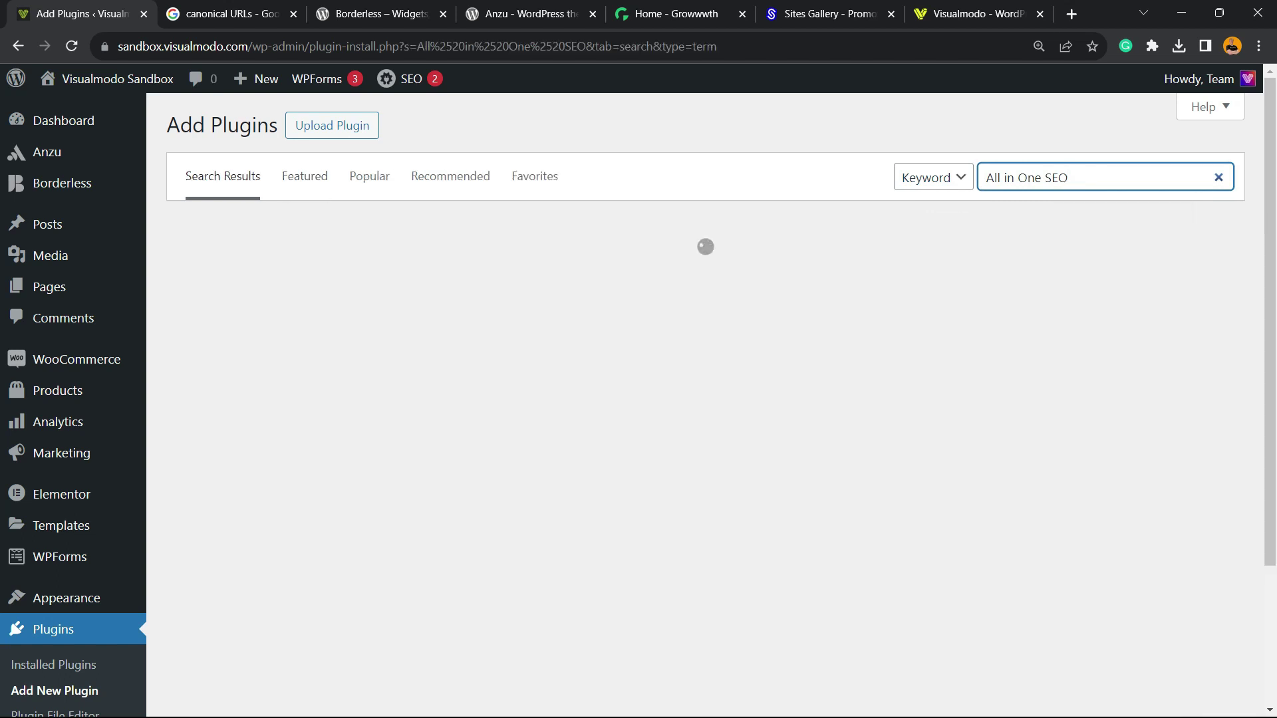
left_click_drag(1045, 178, 1069, 177)
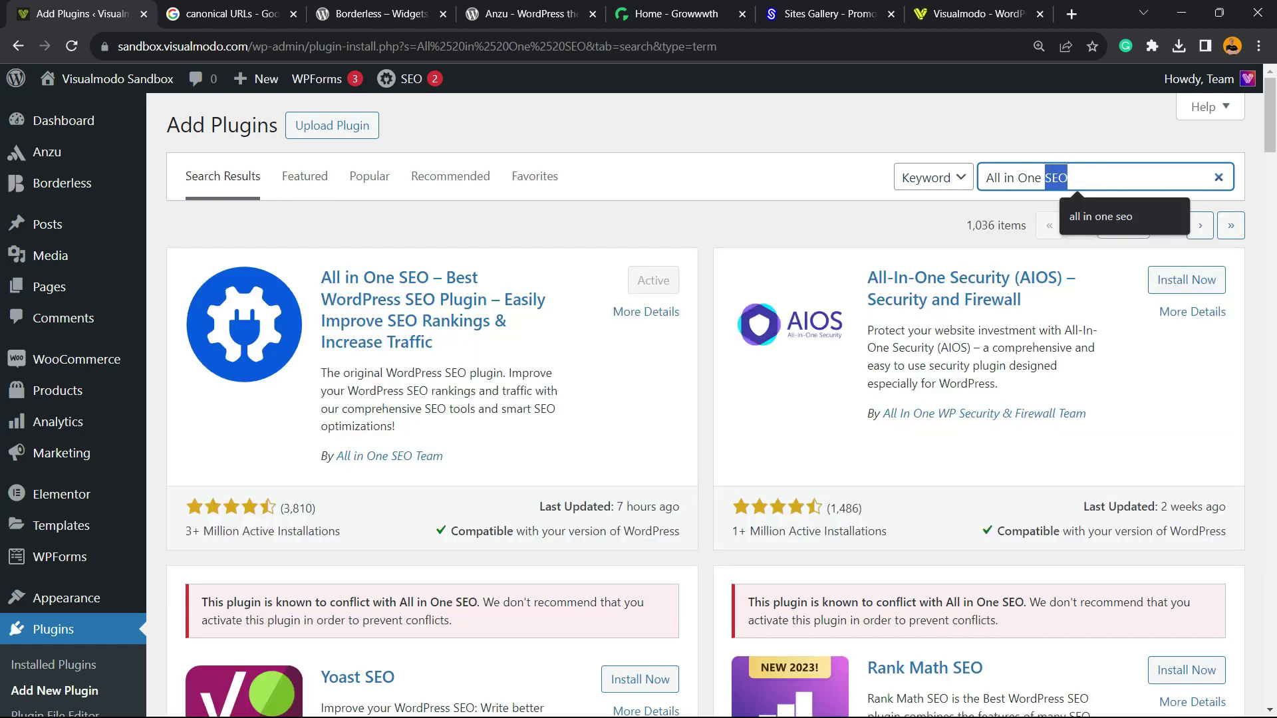
left_click(805, 223)
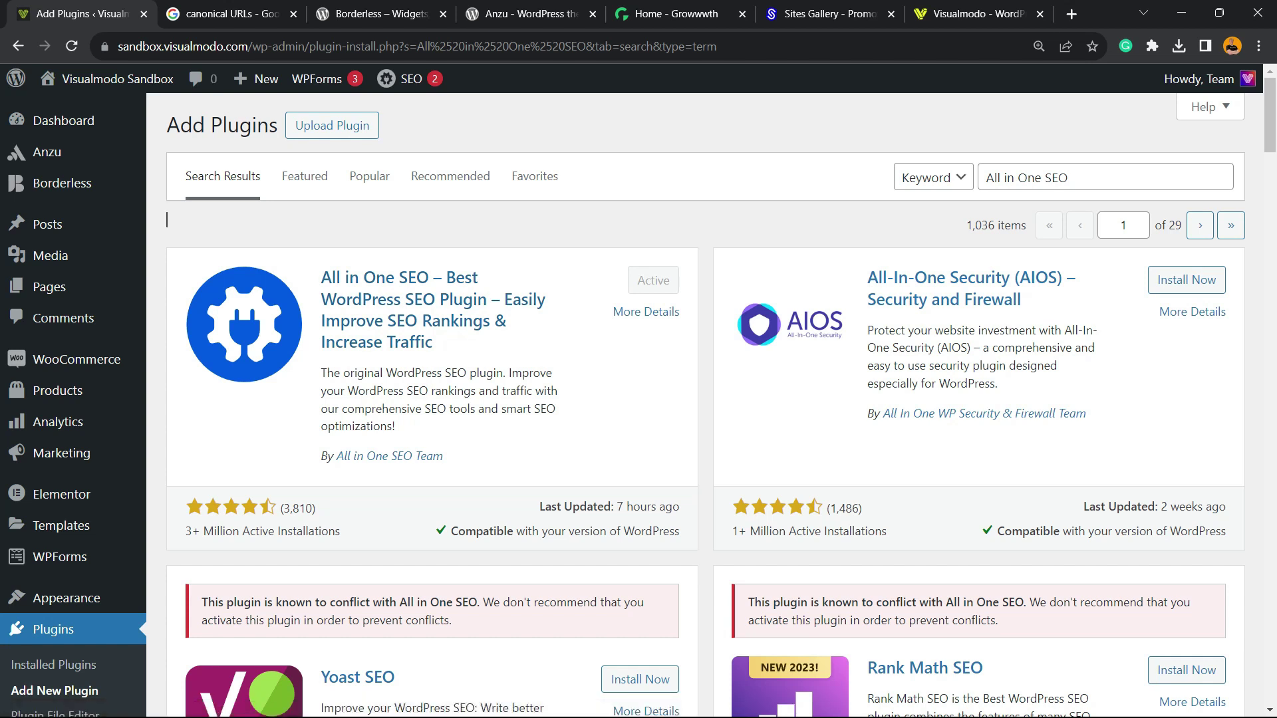
Step: Open the All in One SEO plugin's details, read through its feature description, and close them
left_click(644, 282)
left_click(639, 277)
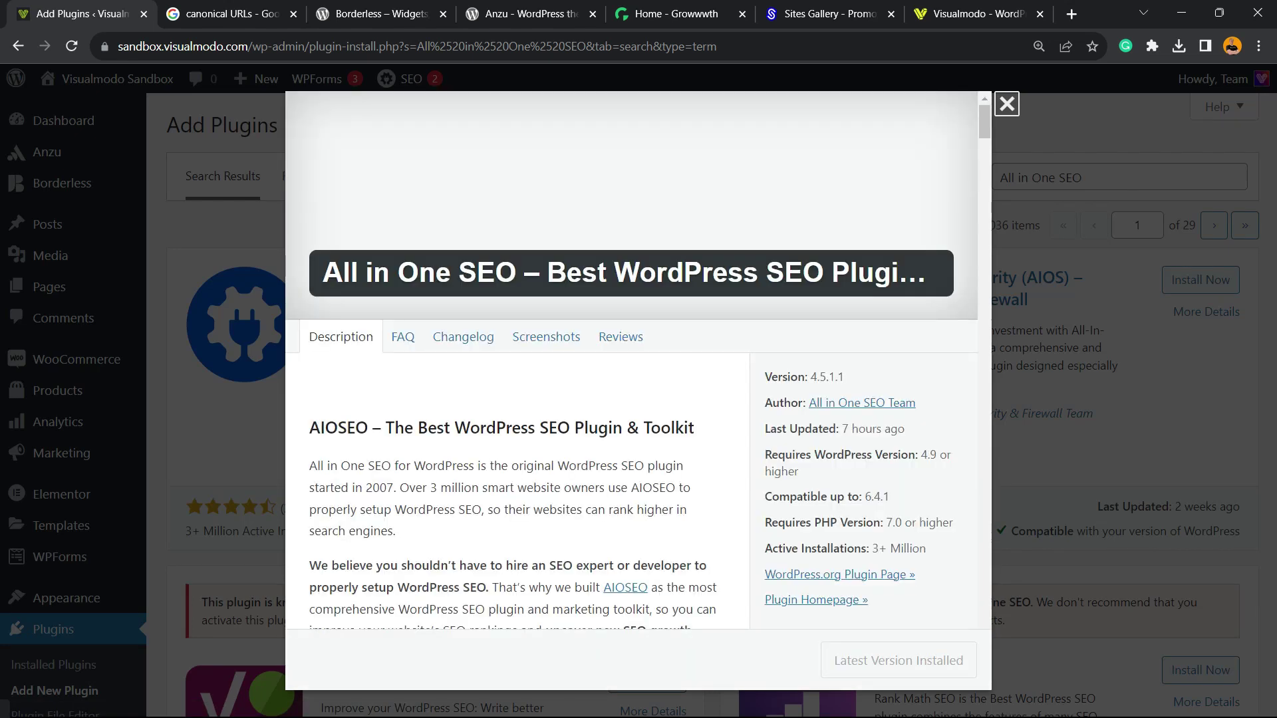
scroll(517, 359, "down", 10)
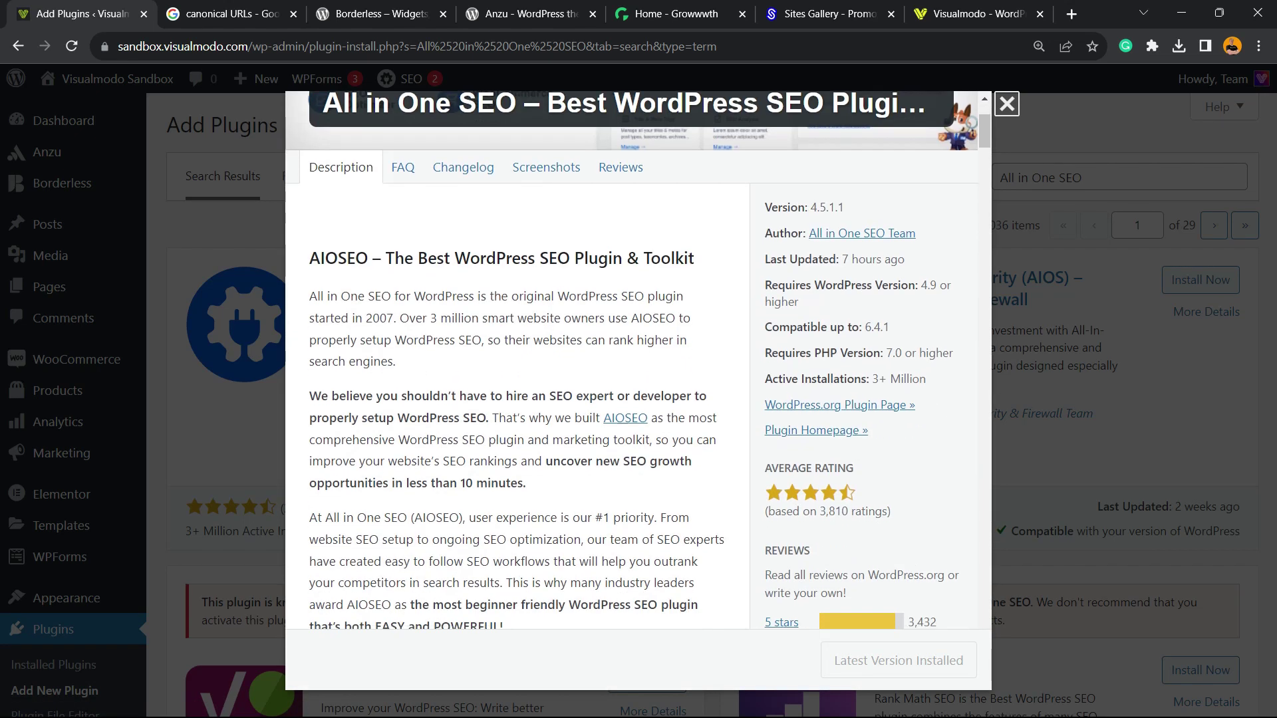
scroll(517, 359, "down", 3)
scroll(517, 359, "down", 20)
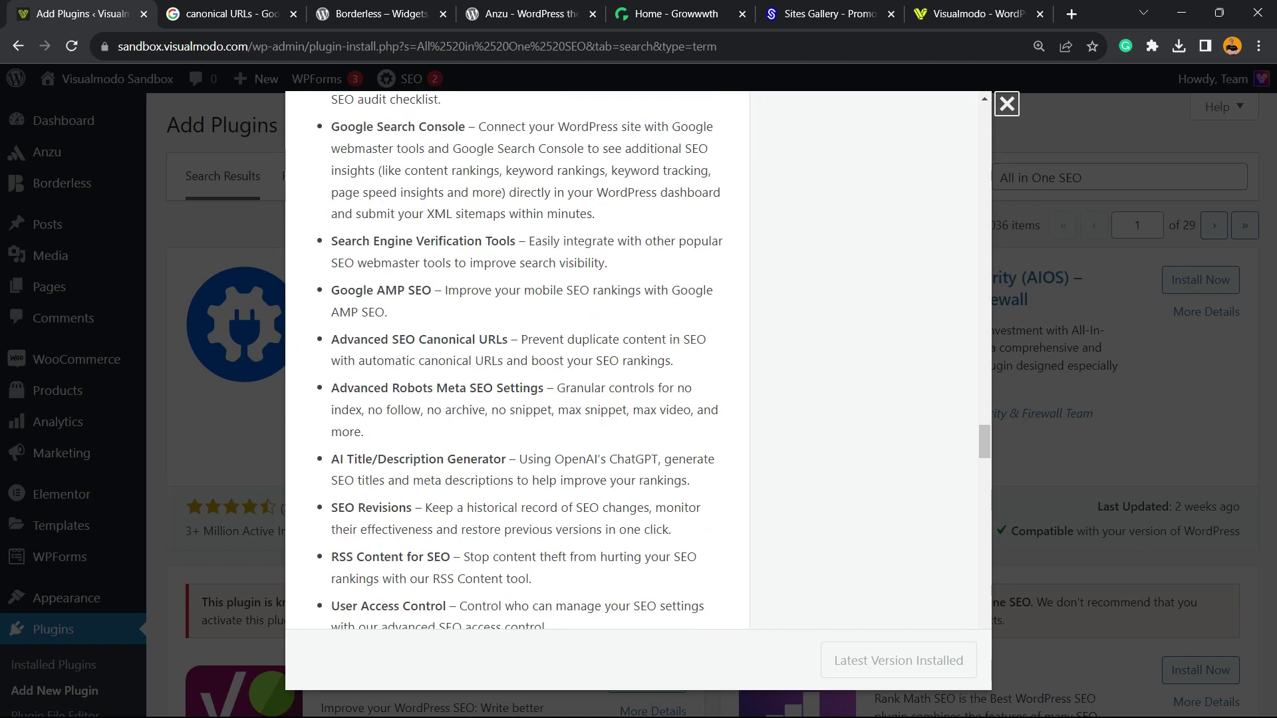
scroll(517, 360, "down", 8)
key("Escape")
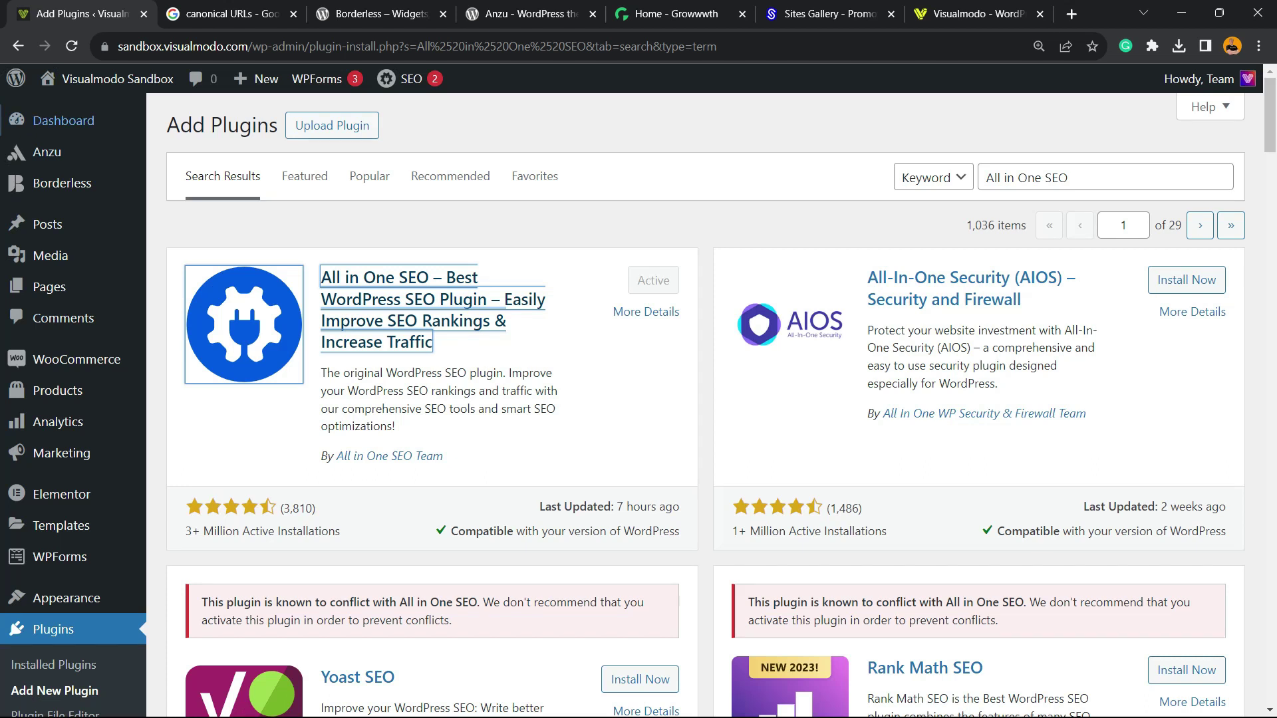
Step: View the published New Post Exemple from the site's posts list and copy its web address
left_click(64, 120)
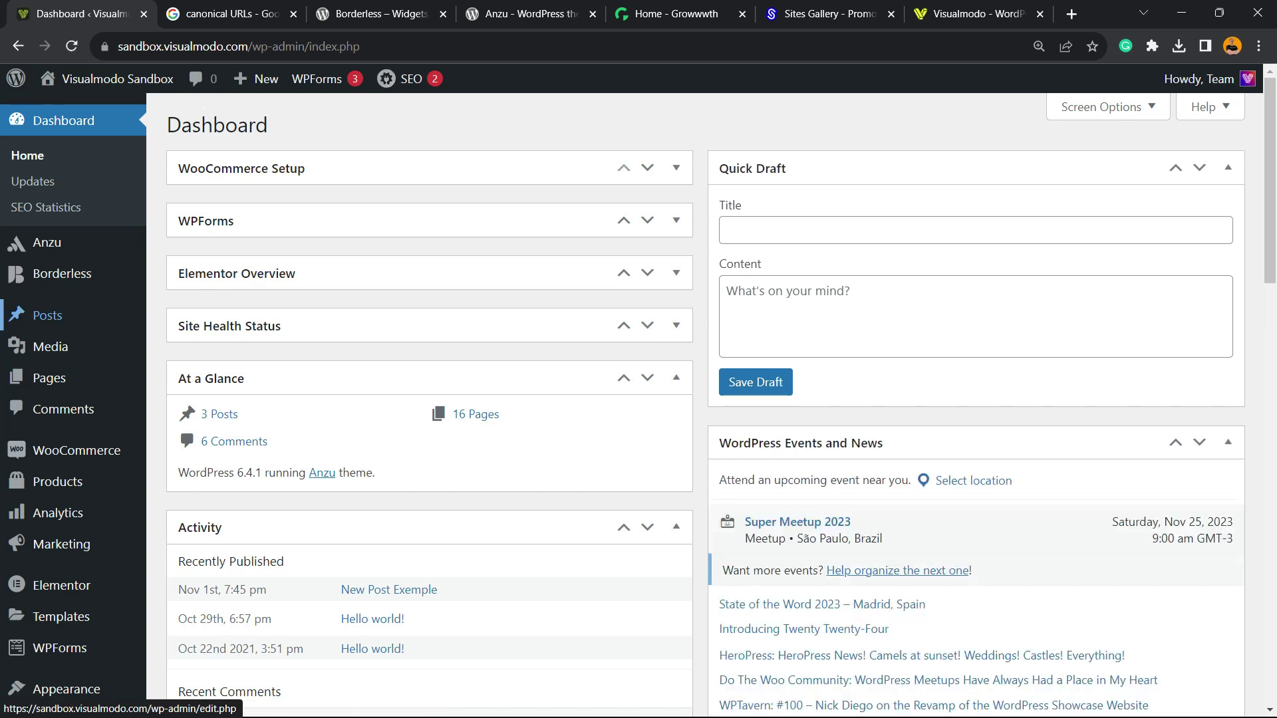
left_click(47, 315)
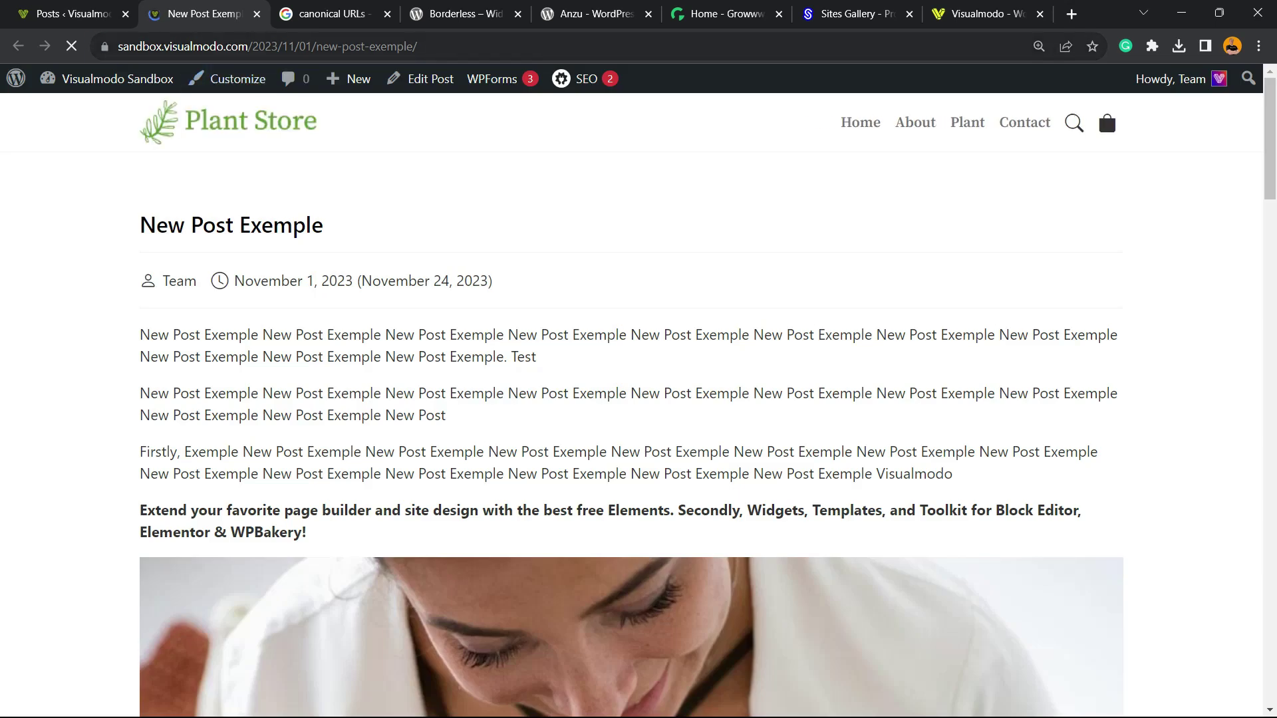
left_click(226, 47)
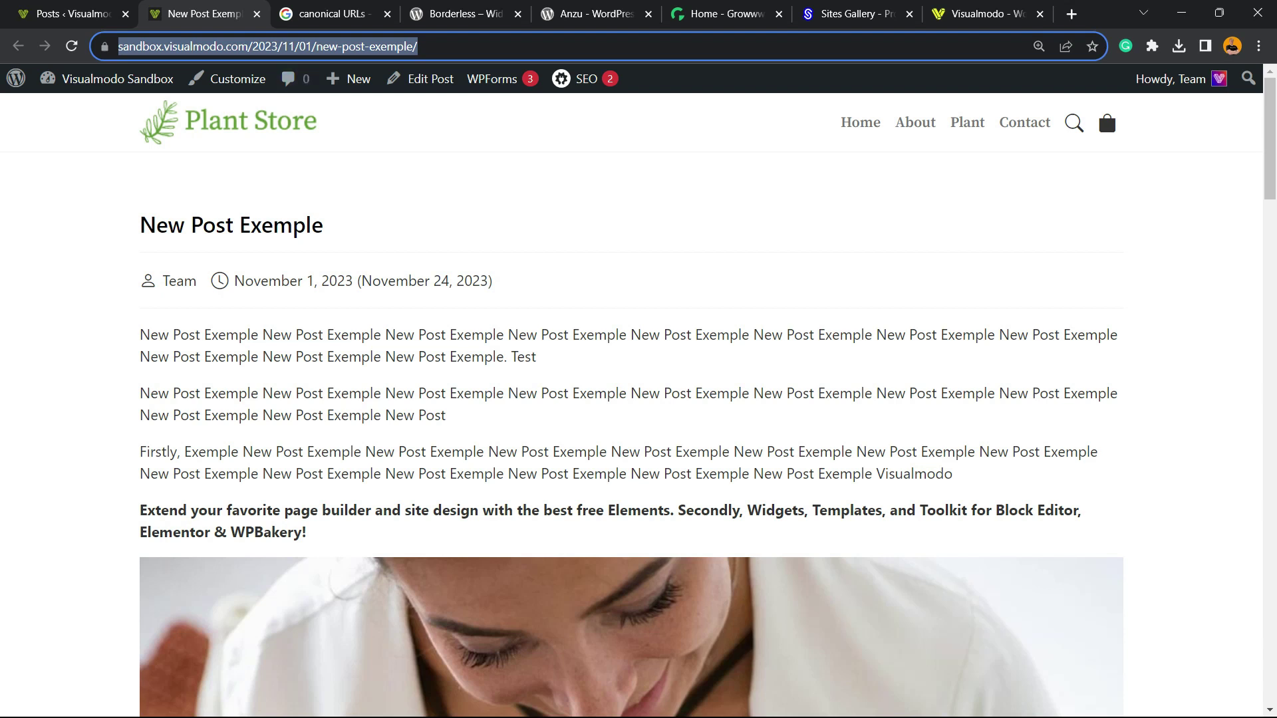
Step: Return to the posts list and open New Post Exemple for editing at its AIOSEO Settings section
left_click(86, 13)
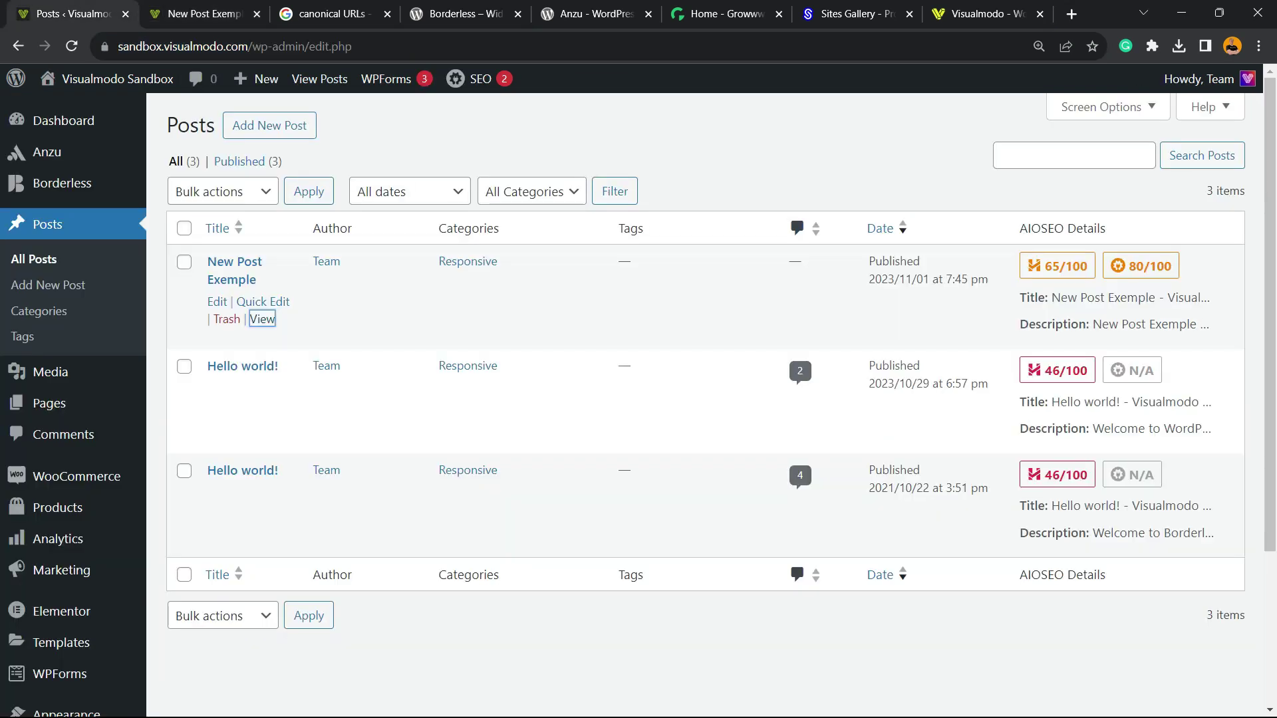
left_click(234, 271)
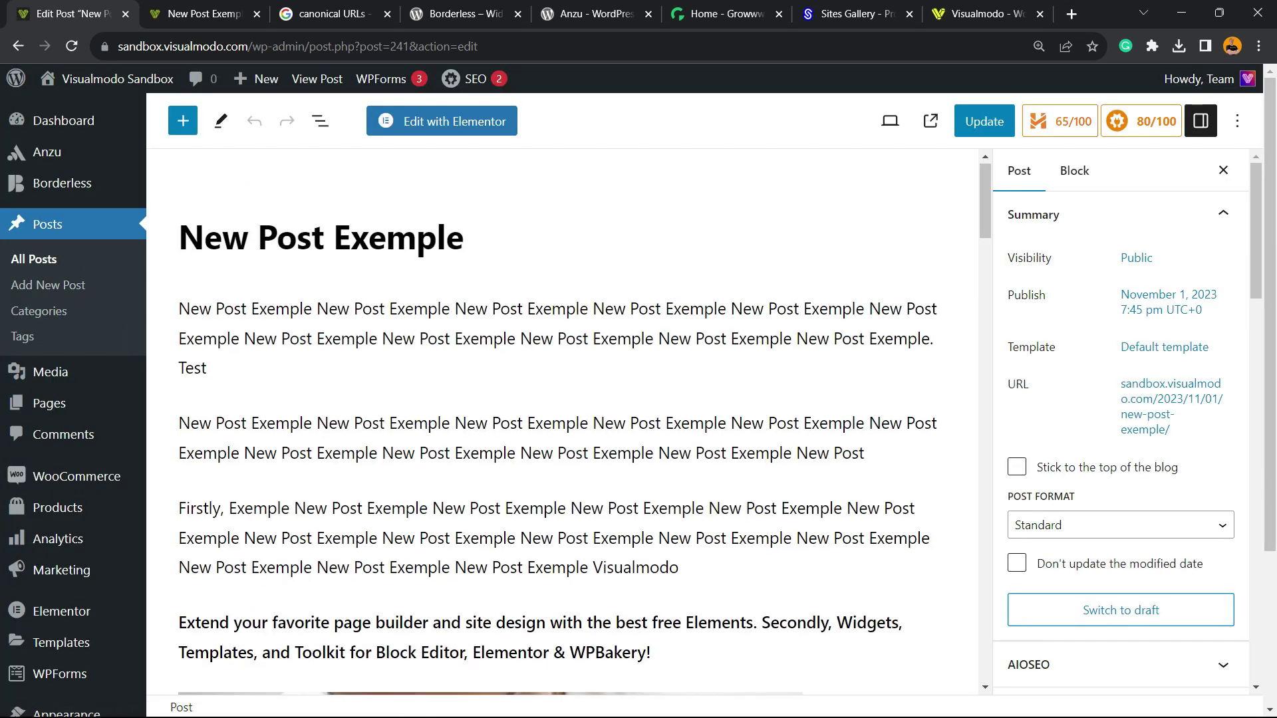
scroll(558, 422, "down", 12)
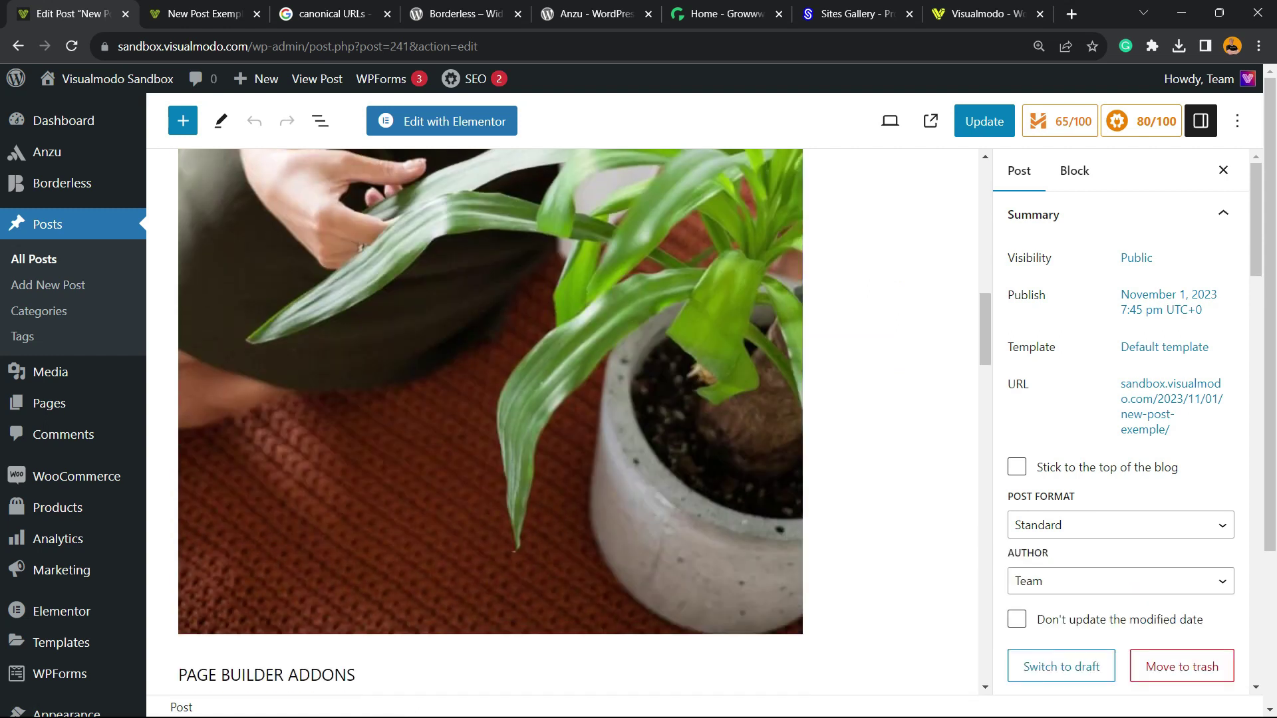
scroll(562, 423, "down", 15)
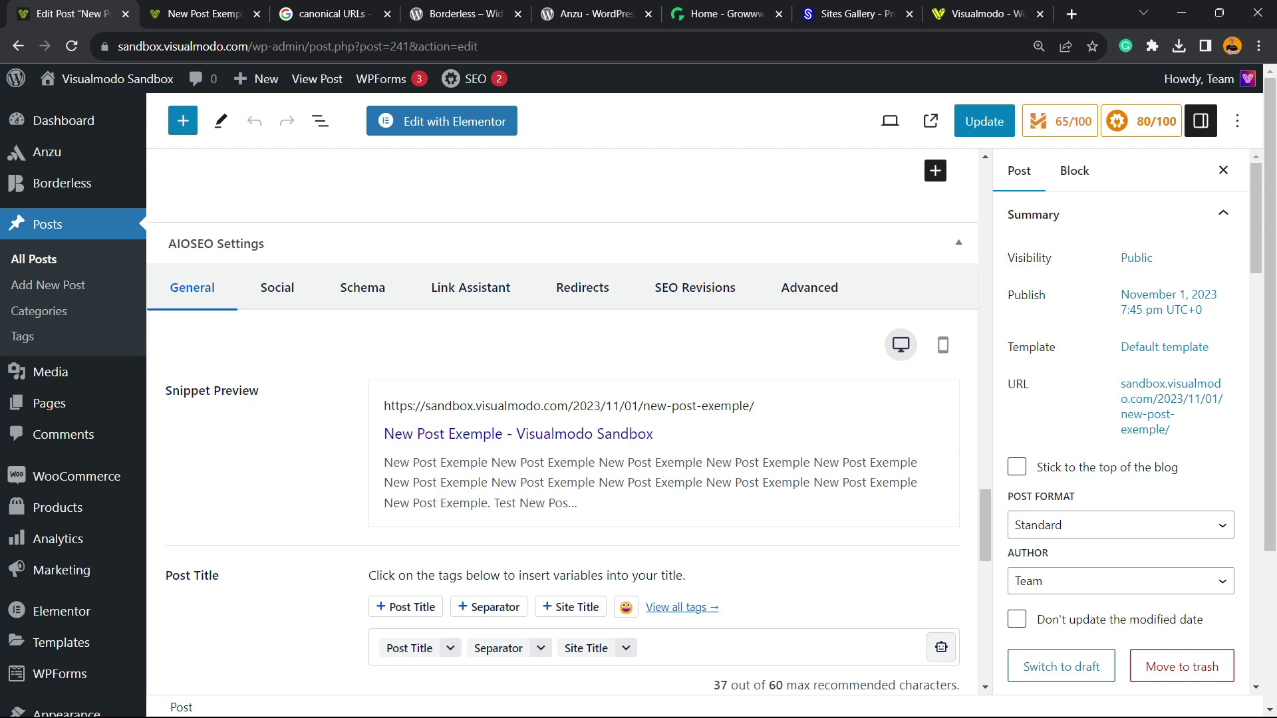
Step: Review the snippet preview, post title and meta description in the post's general AIOSEO settings
scroll(562, 422, "down", 2)
scroll(562, 421, "up", 2)
scroll(562, 422, "down", 2)
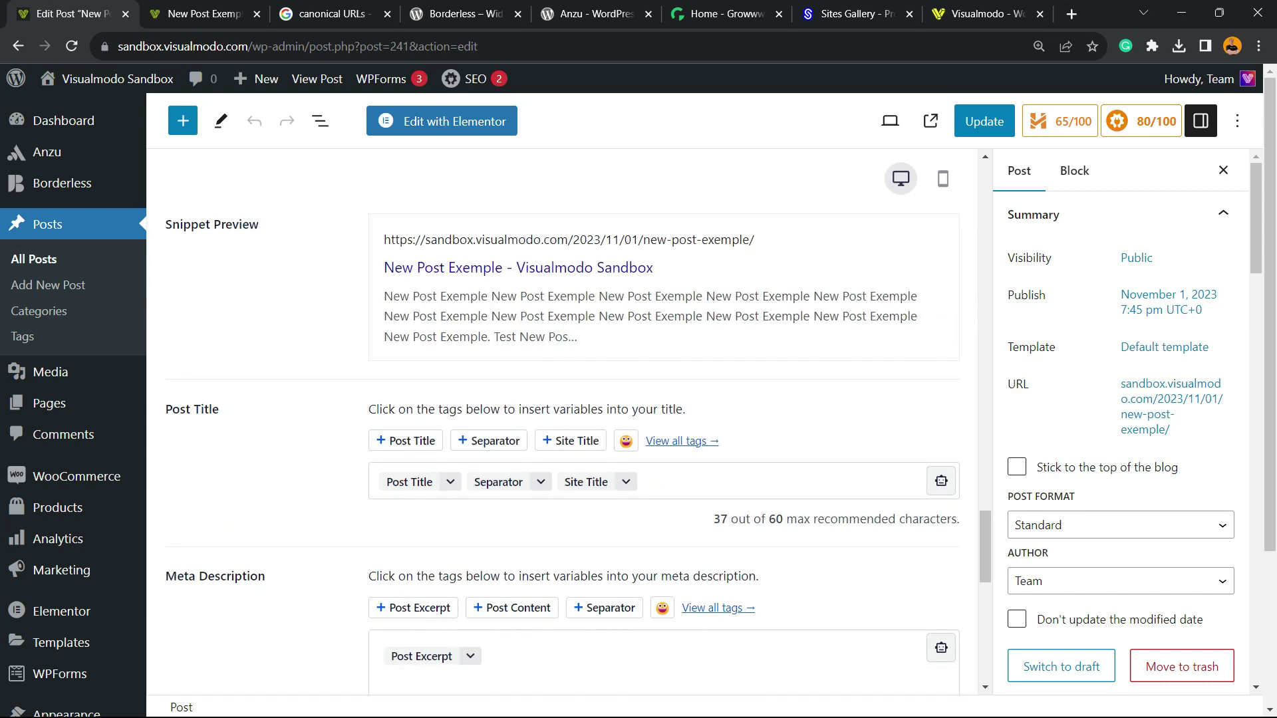
scroll(572, 439, "down", 3)
scroll(572, 439, "up", 3)
scroll(572, 439, "up", 2)
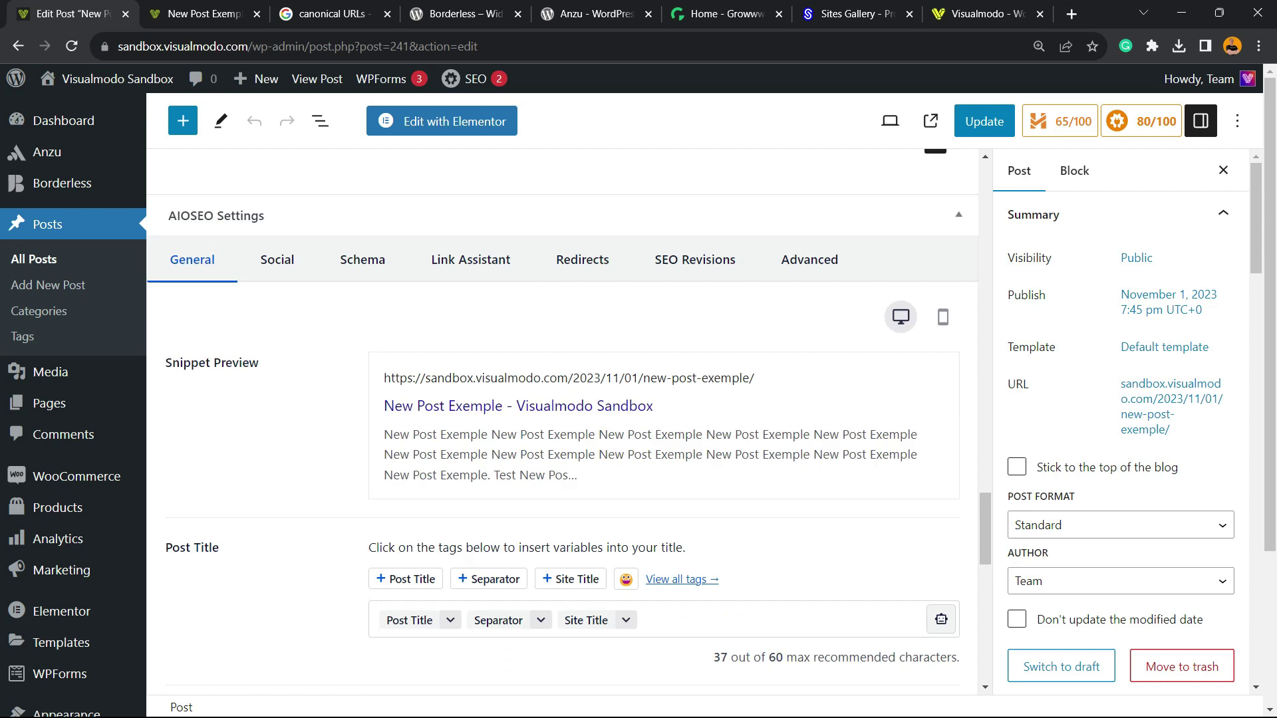
scroll(562, 419, "up", 1)
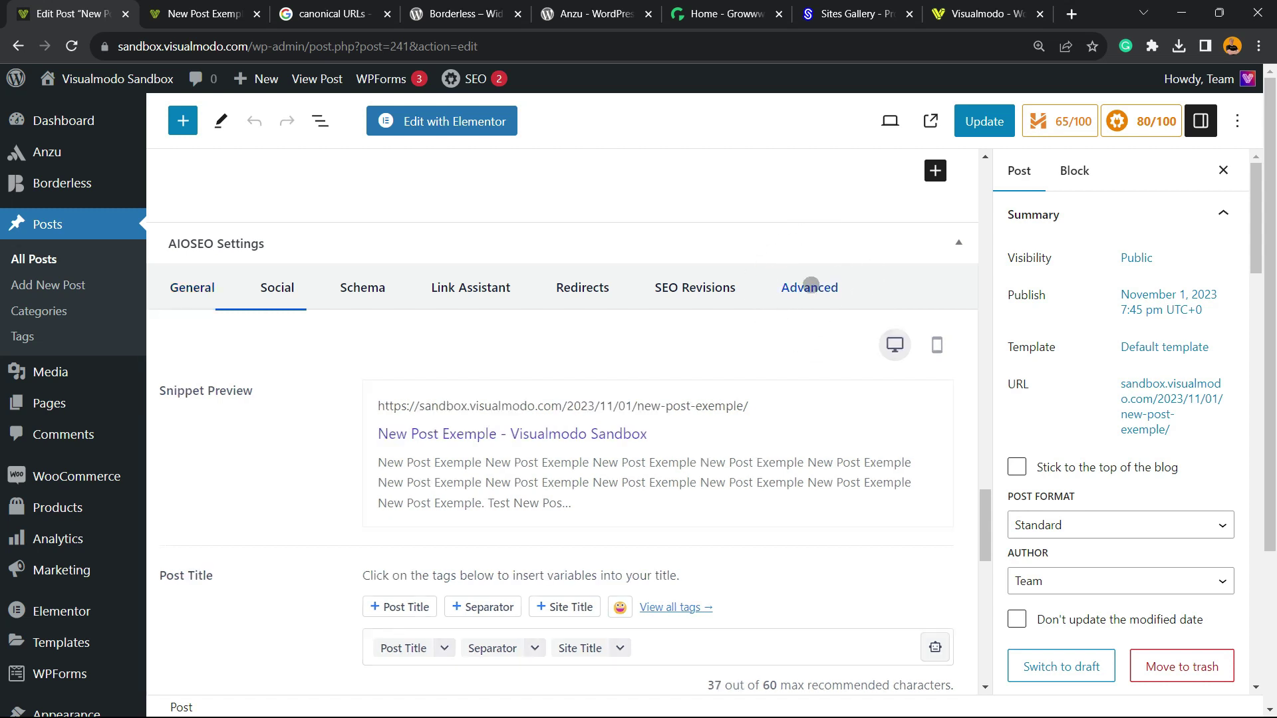
Step: Open the post's Advanced AIOSEO settings, enlarge the page display, and highlight the Canonical URL label
left_click(809, 288)
key("ctrl+plus")
key("ctrl+plus")
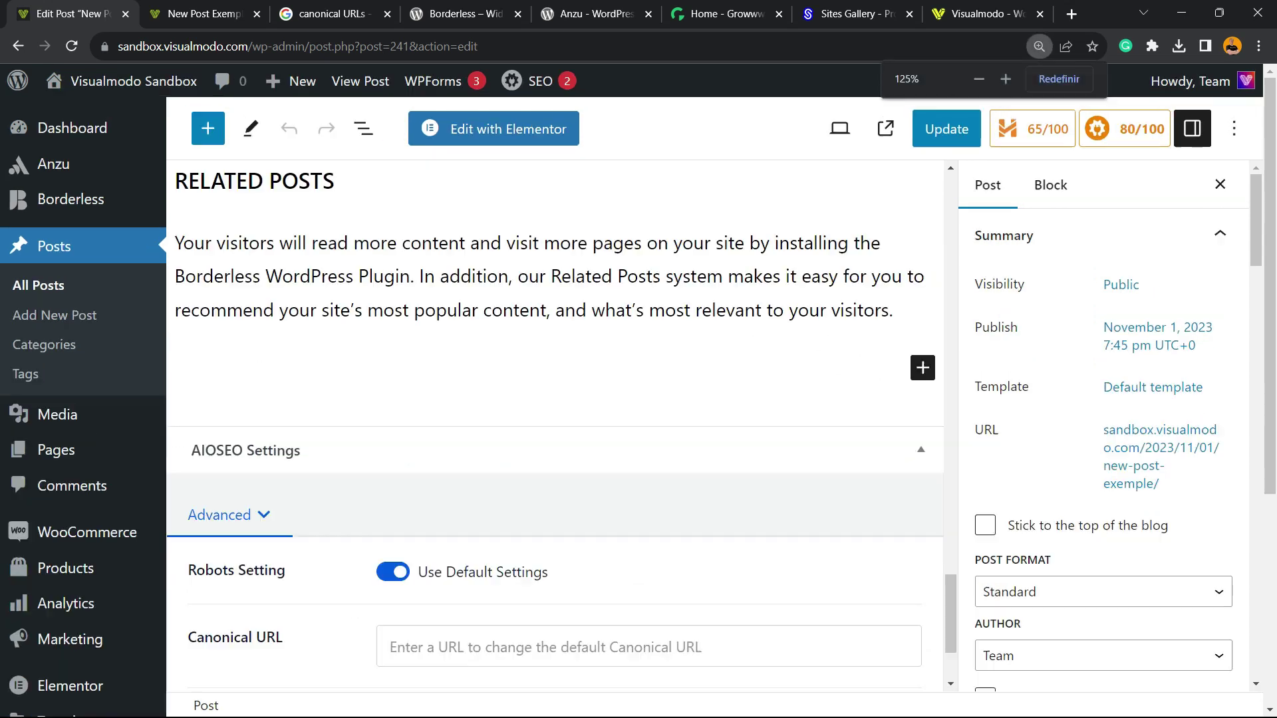
scroll(542, 432, "down", 3)
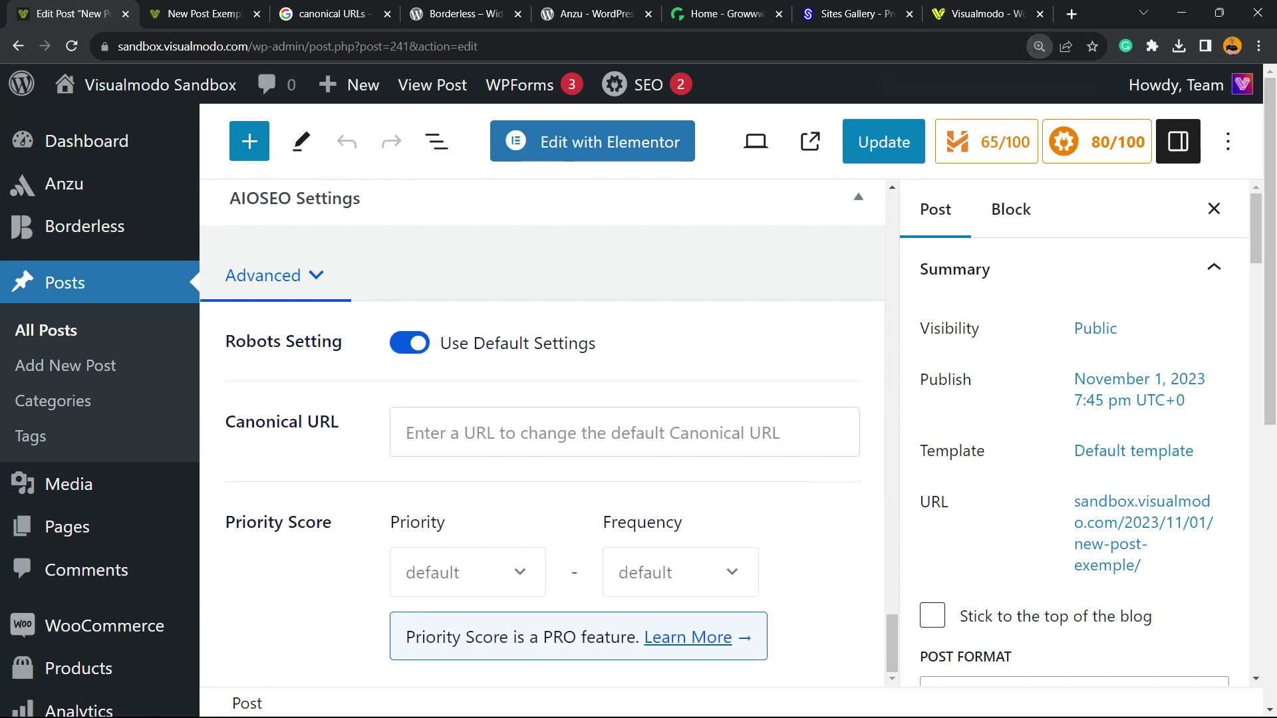
mouse_move(226, 423)
left_mouse_down()
mouse_move(339, 423)
mouse_move(227, 423)
left_mouse_up()
left_click(340, 425)
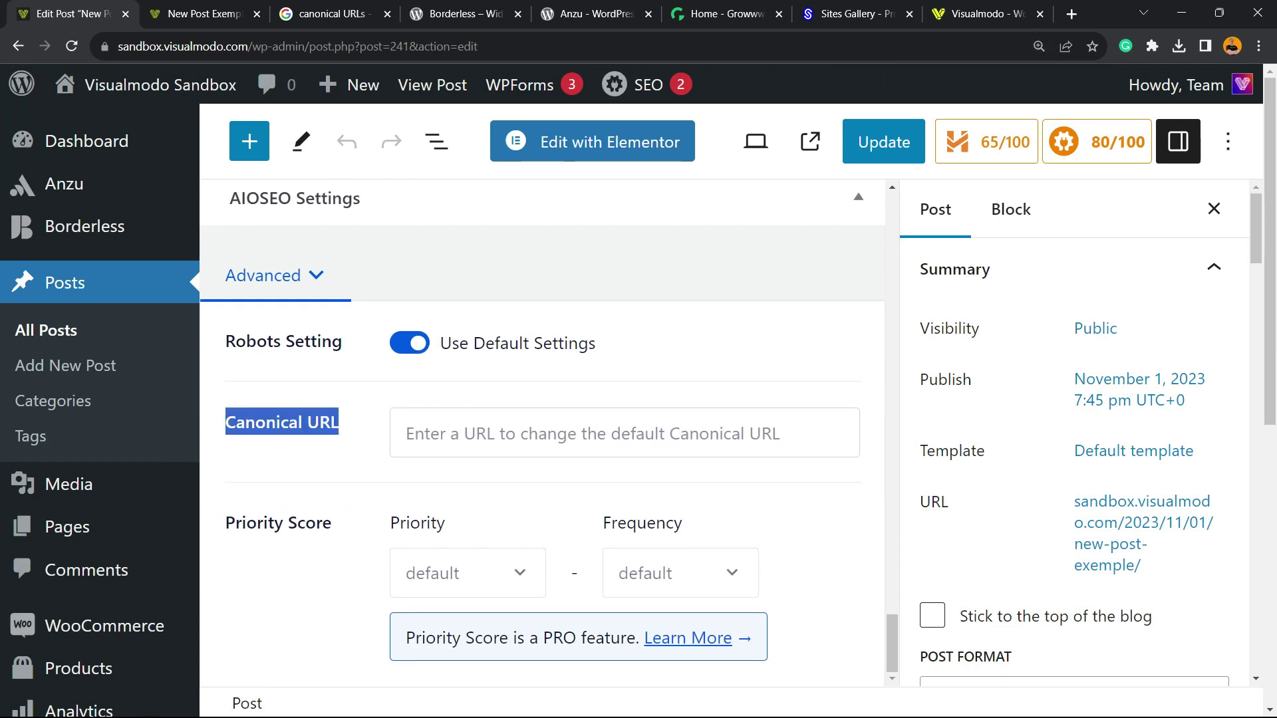
left_click(624, 433)
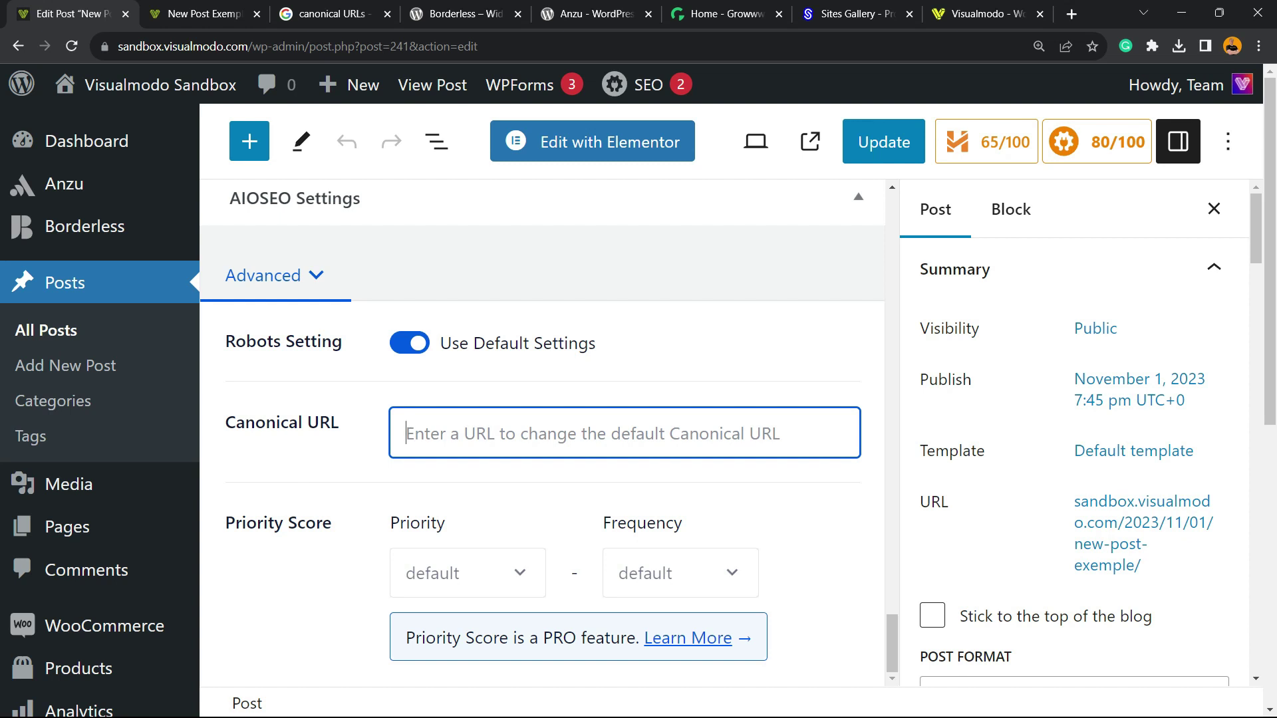
type("https://sandbox.visualmodo.com/2023/11/01/new-post-exemple/")
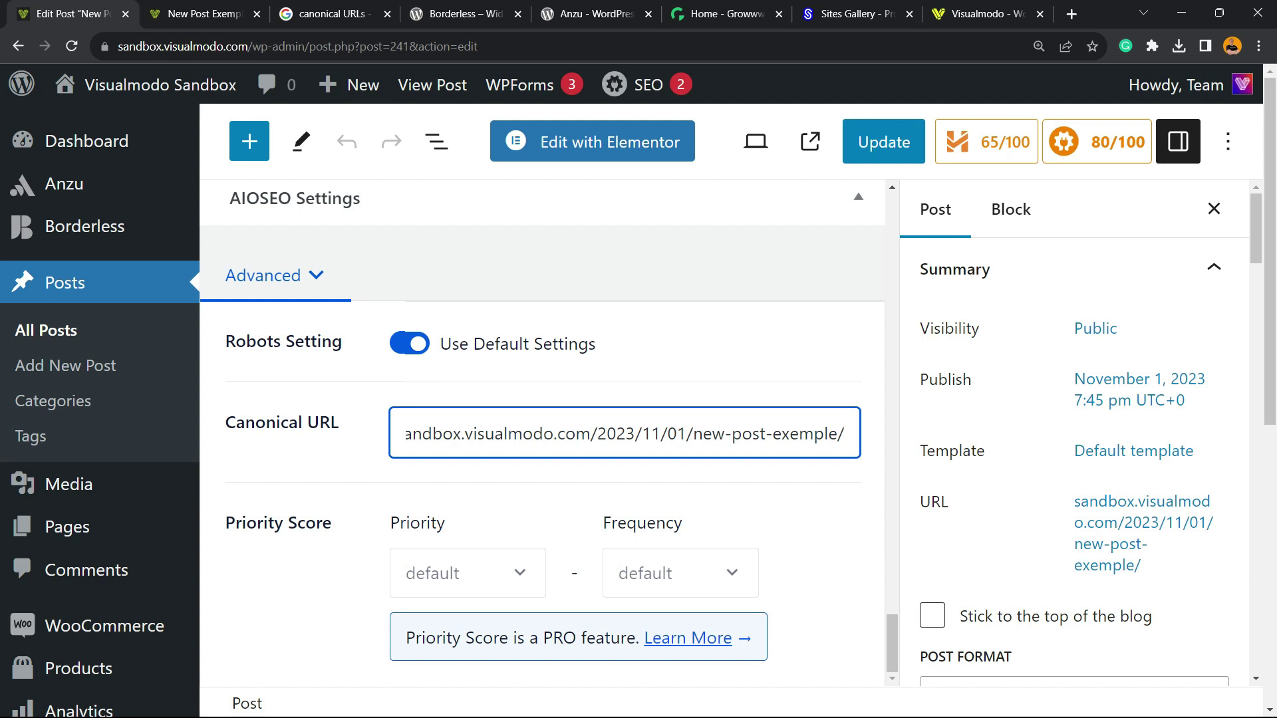
left_click_drag(635, 434, 391, 434)
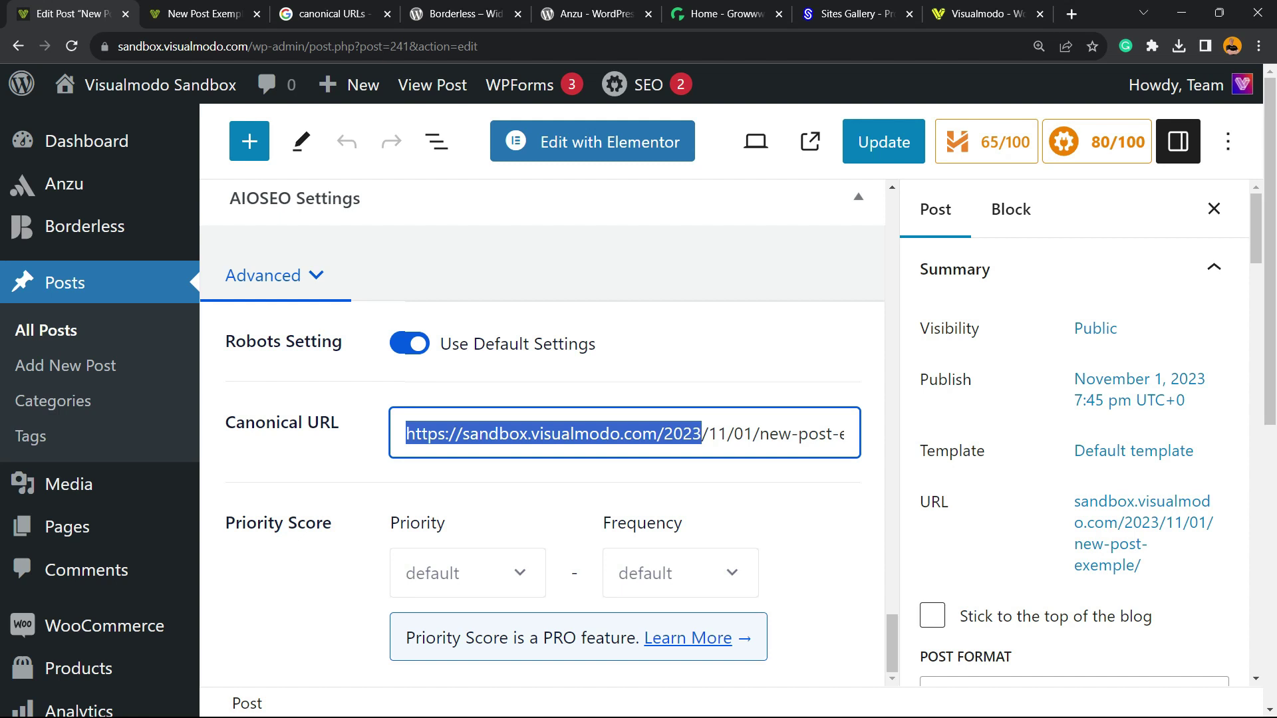
left_click(562, 434)
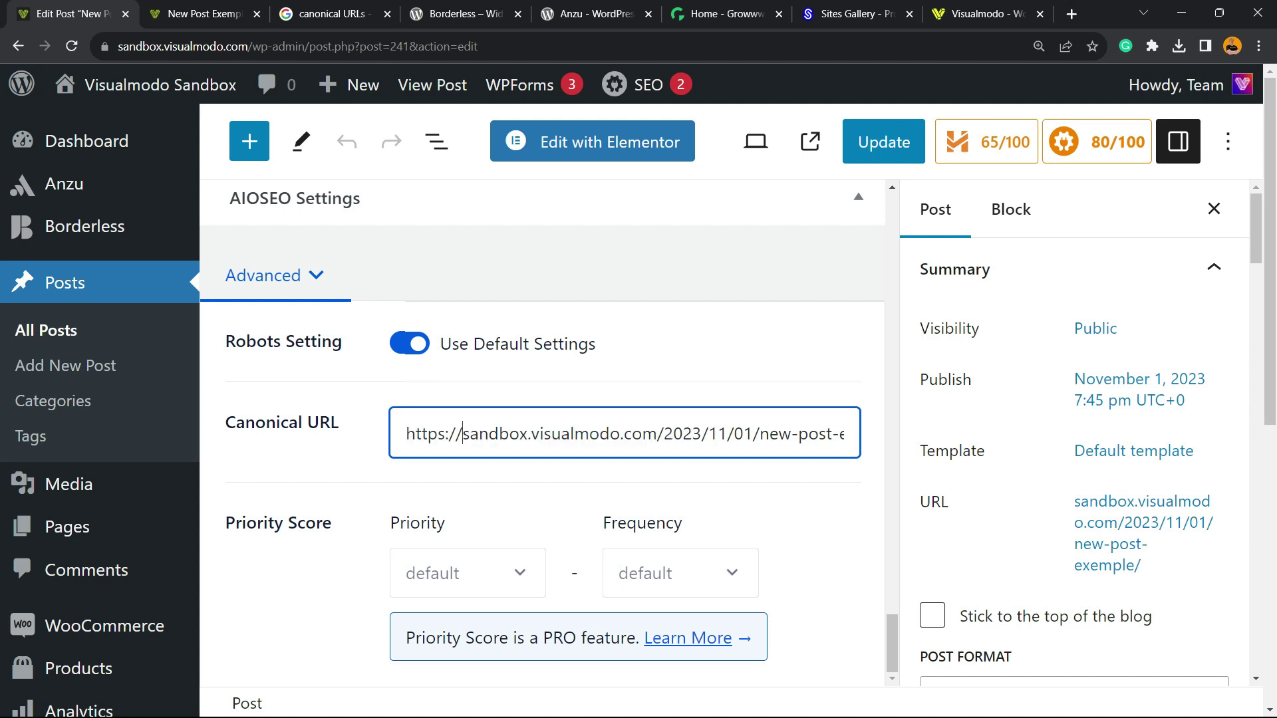
type("ww")
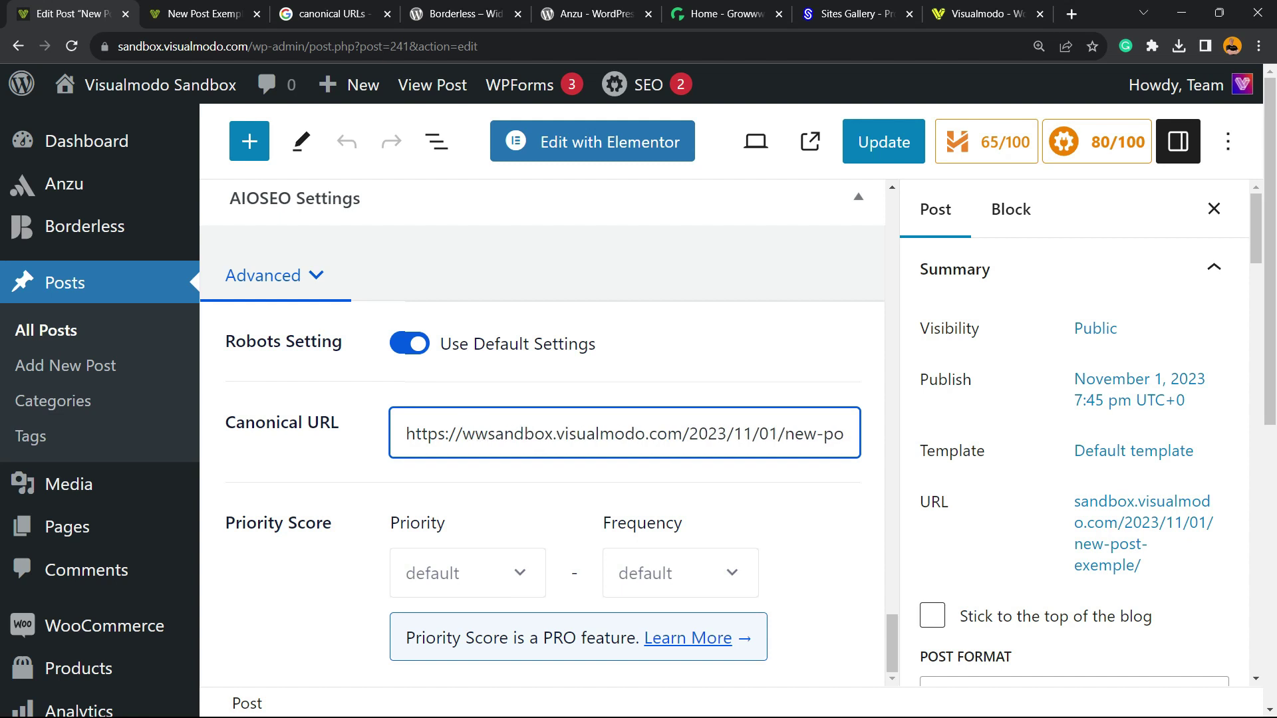
type("w")
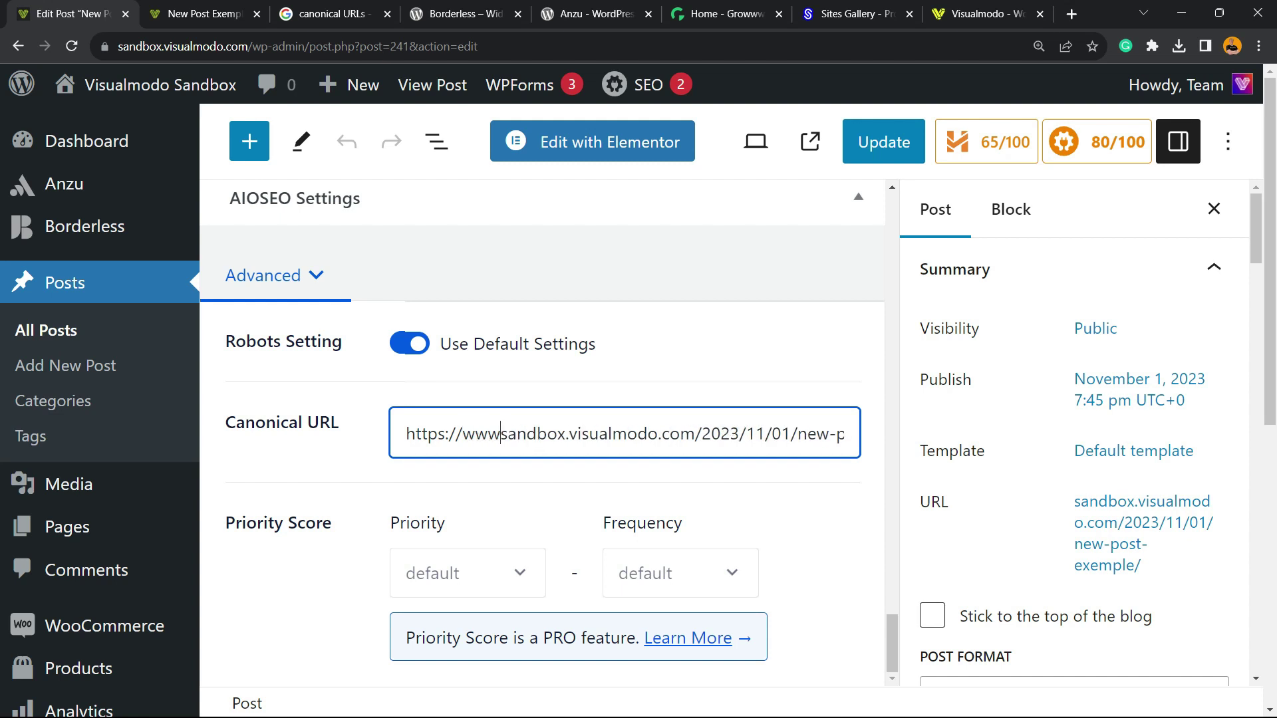
type(".")
key("BackSpace")
key("BackSpace")
key("BackSpace")
key("BackSpace")
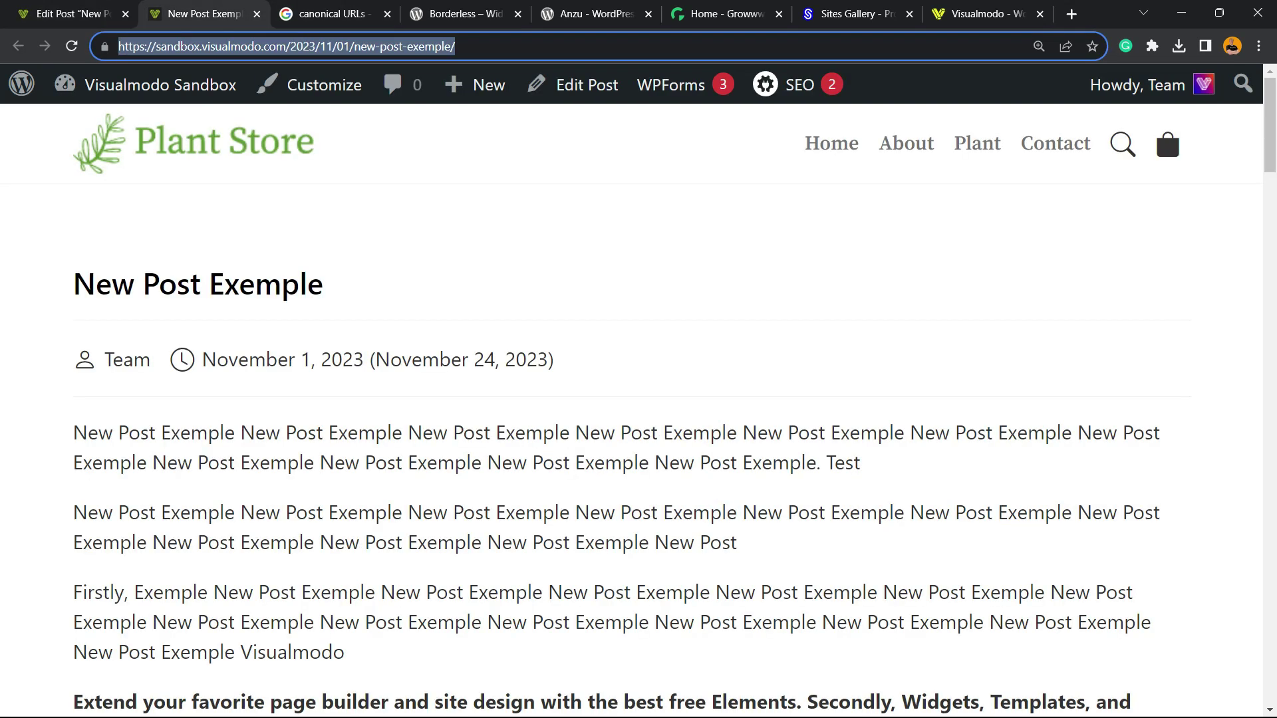
key("ctrl+shift+Tab")
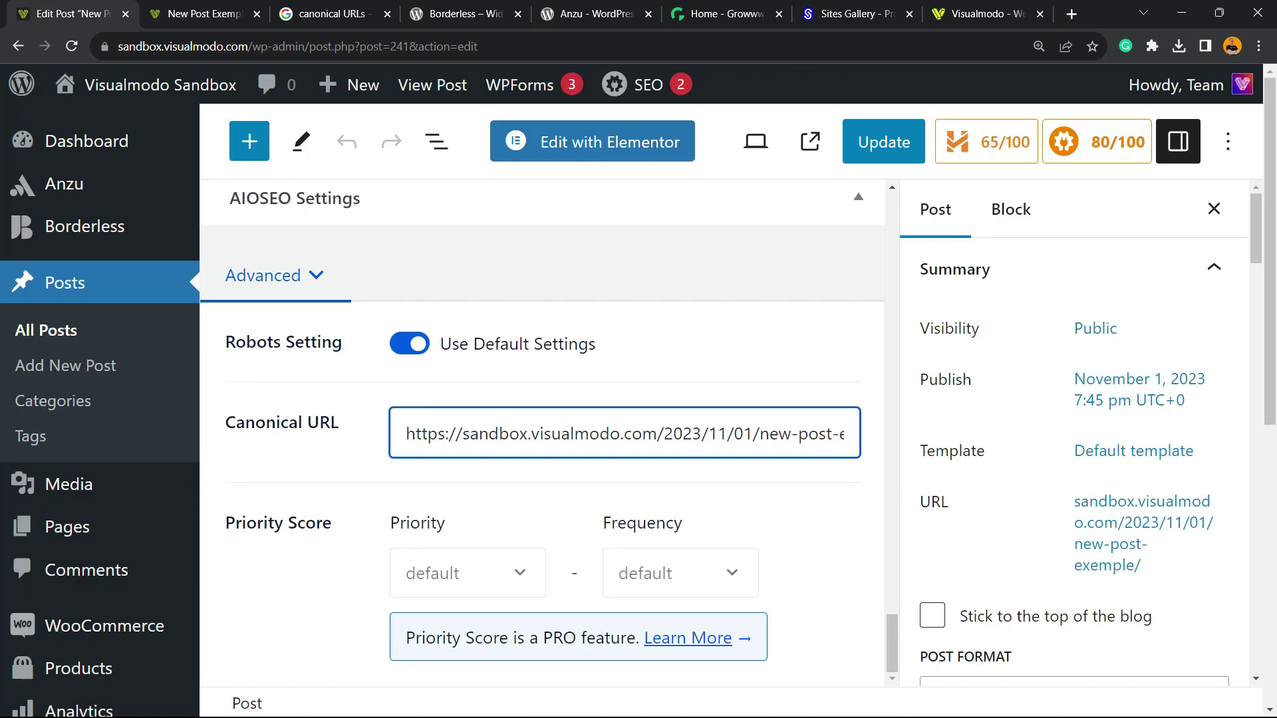
triple_click(585, 443)
type("https://sandbox.visualmodo.com/2023/11/01/new-post-exemple/")
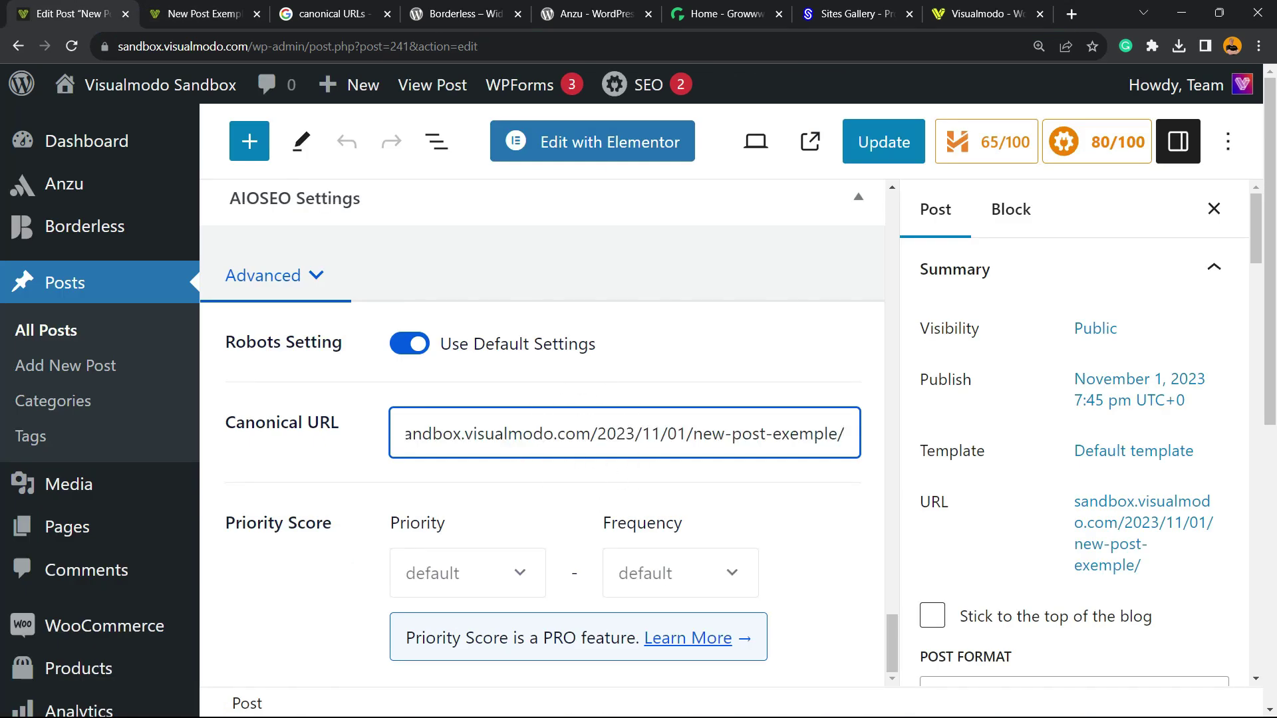
left_click(884, 143)
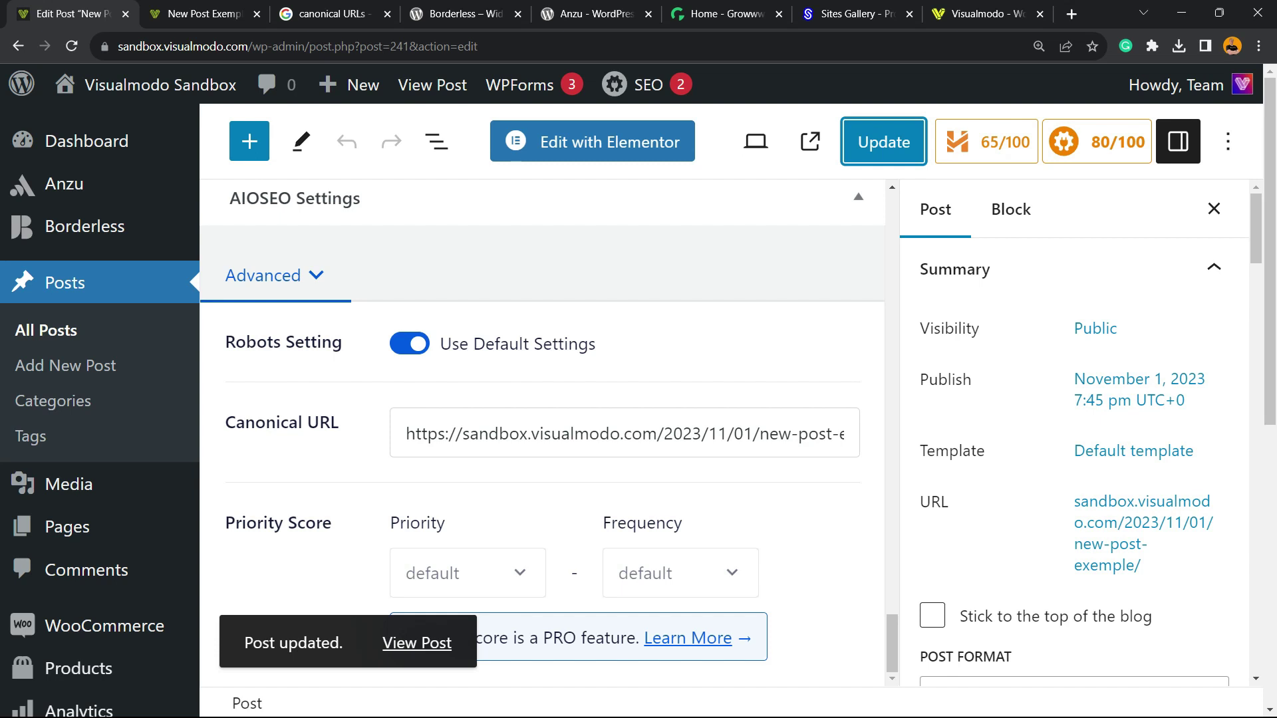
Step: Reduce the page display size and look back through the post content up to its title
scroll(542, 432, "up", 15)
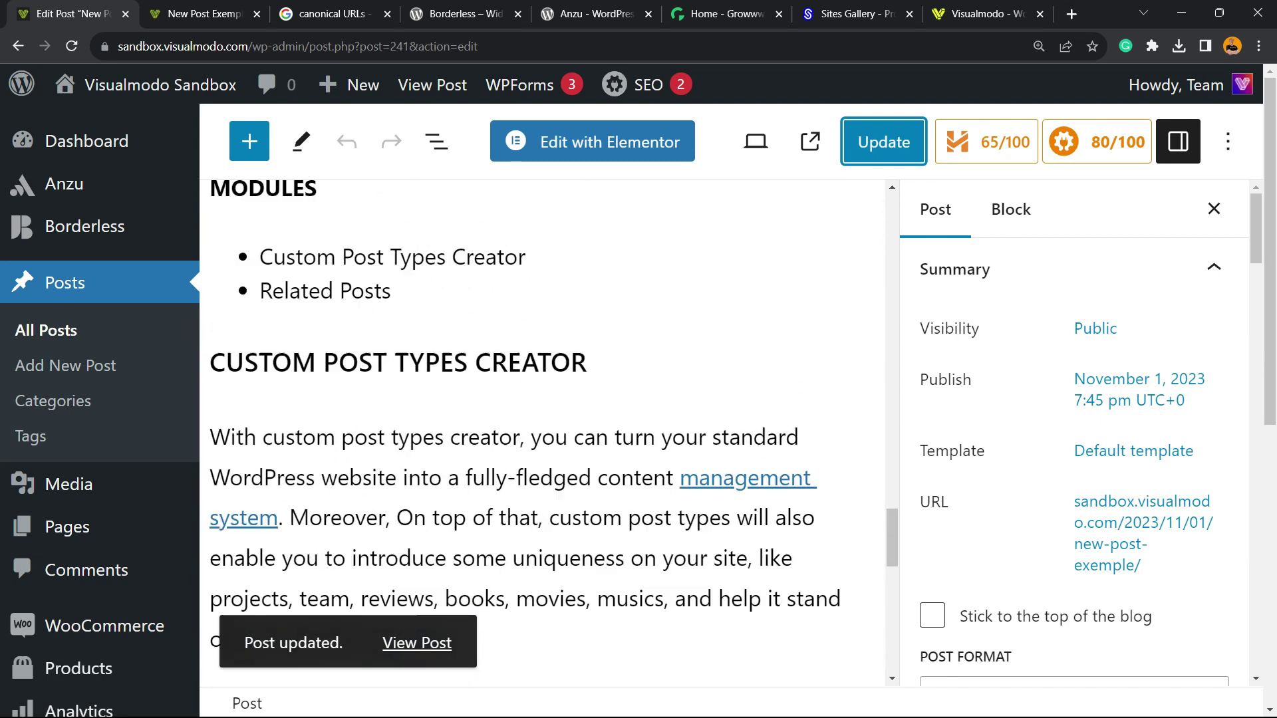
scroll(427, 444, "up", 5)
scroll(428, 446, "down", 2)
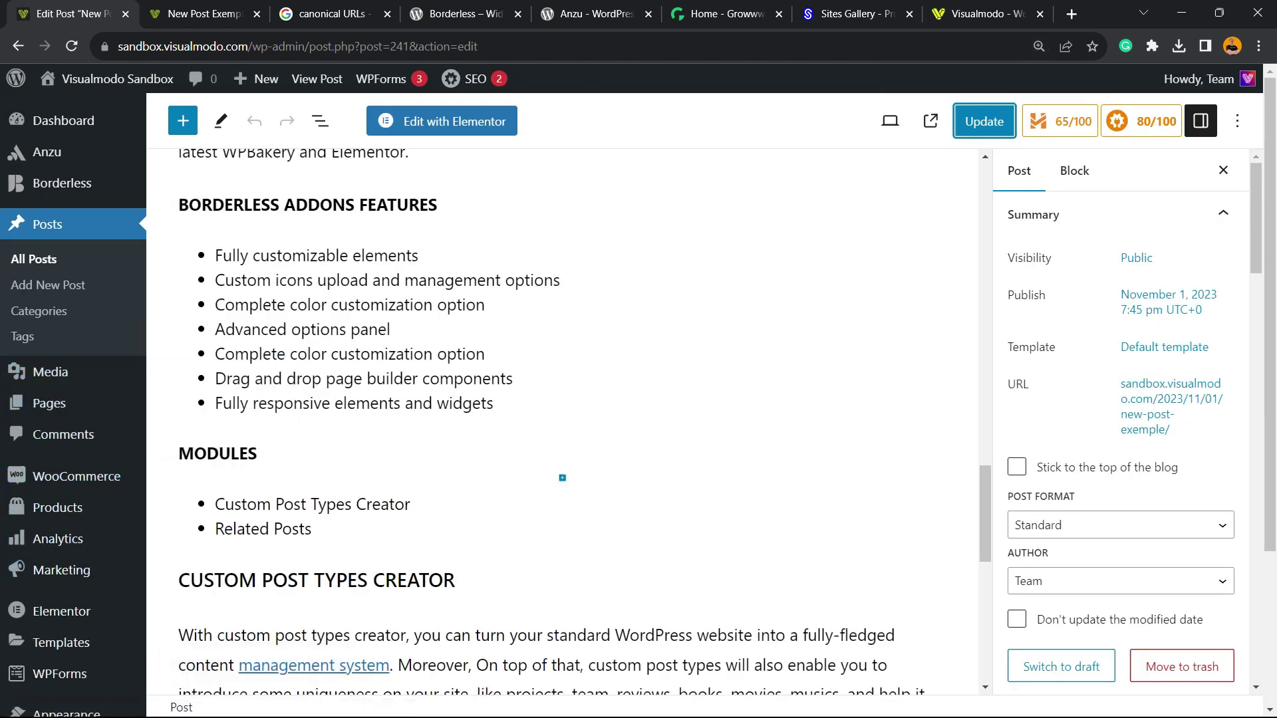
scroll(542, 432, "up", 10)
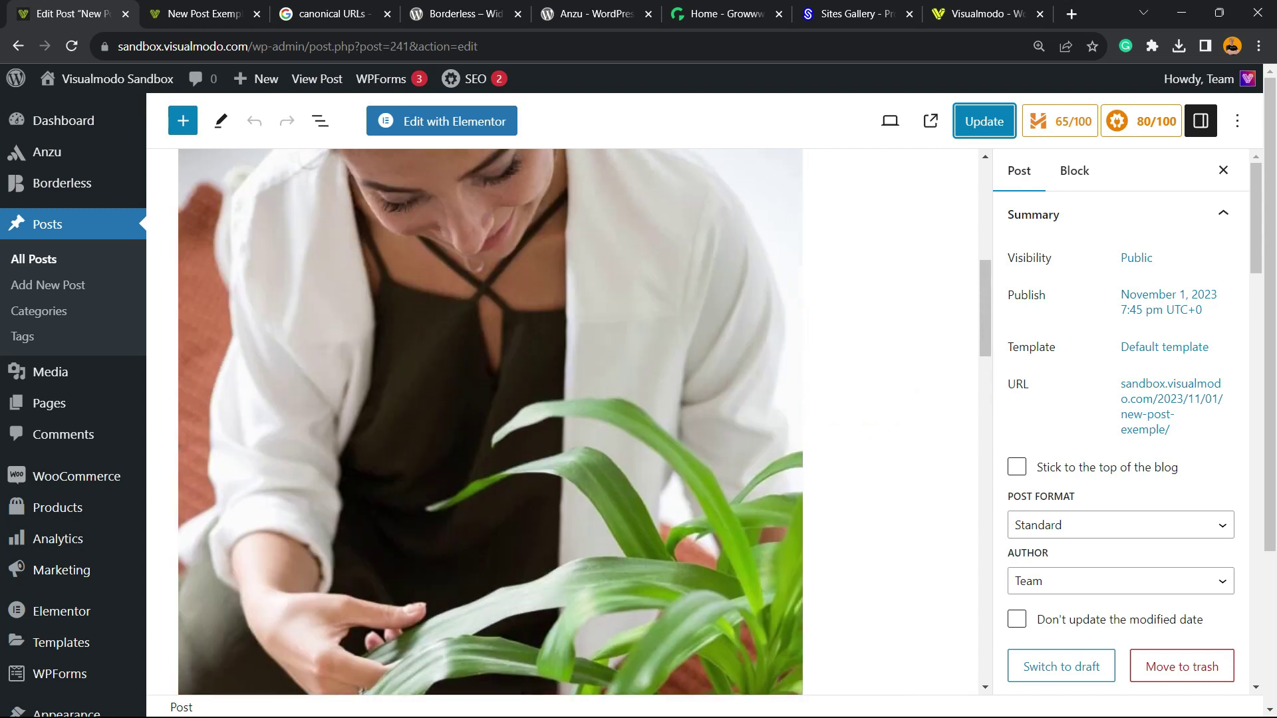
scroll(562, 423, "up", 10)
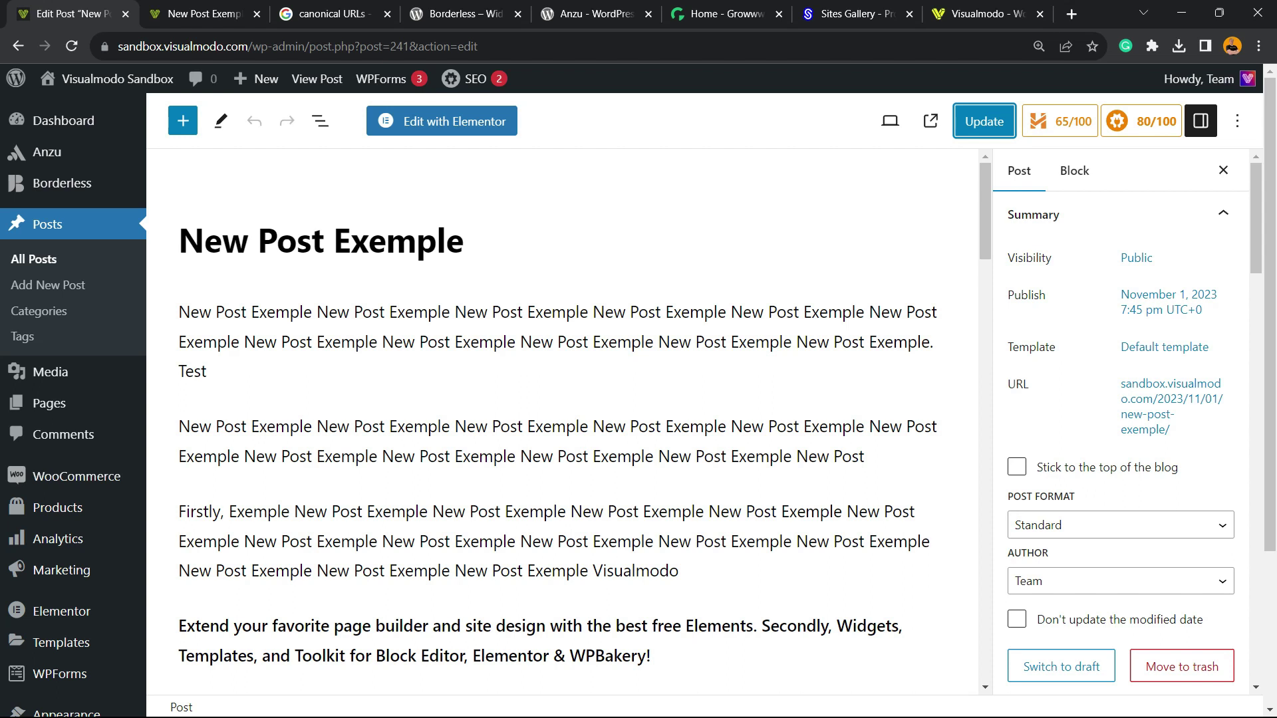
Step: View the Borderless plugin page on WordPress.org and highlight the plugin's full title
left_click(336, 14)
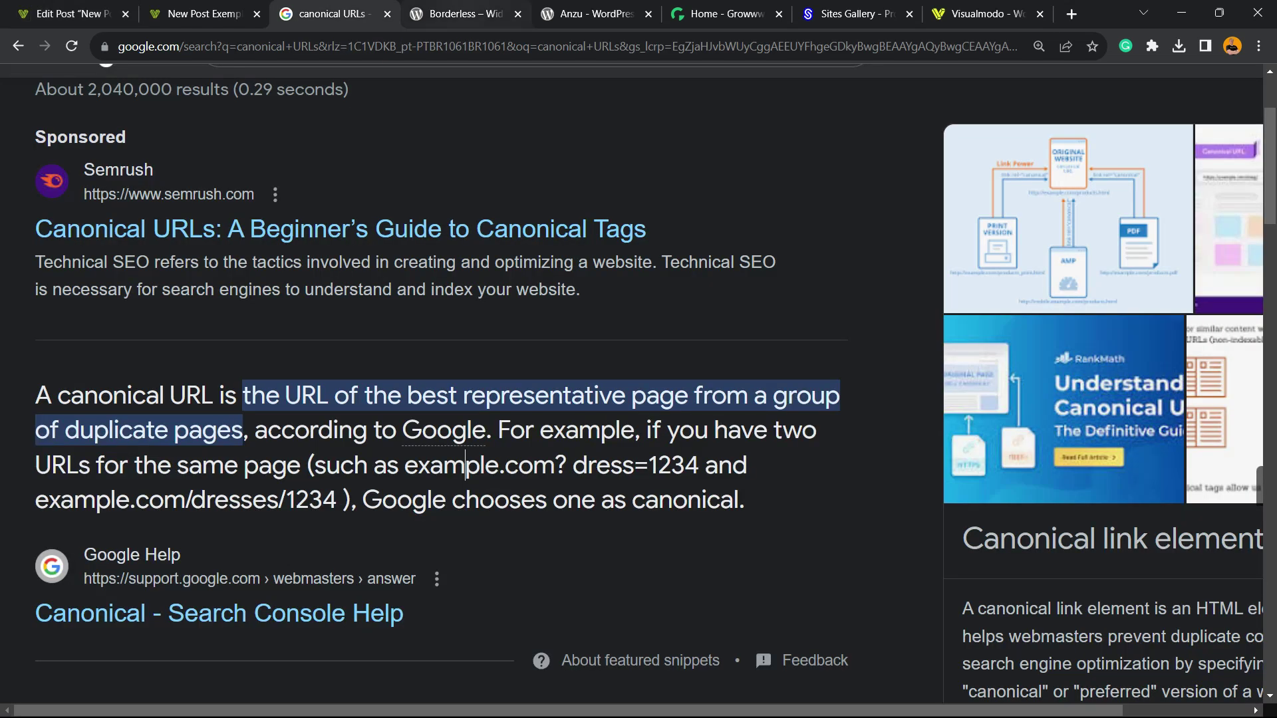
left_click(465, 14)
double_click(395, 509)
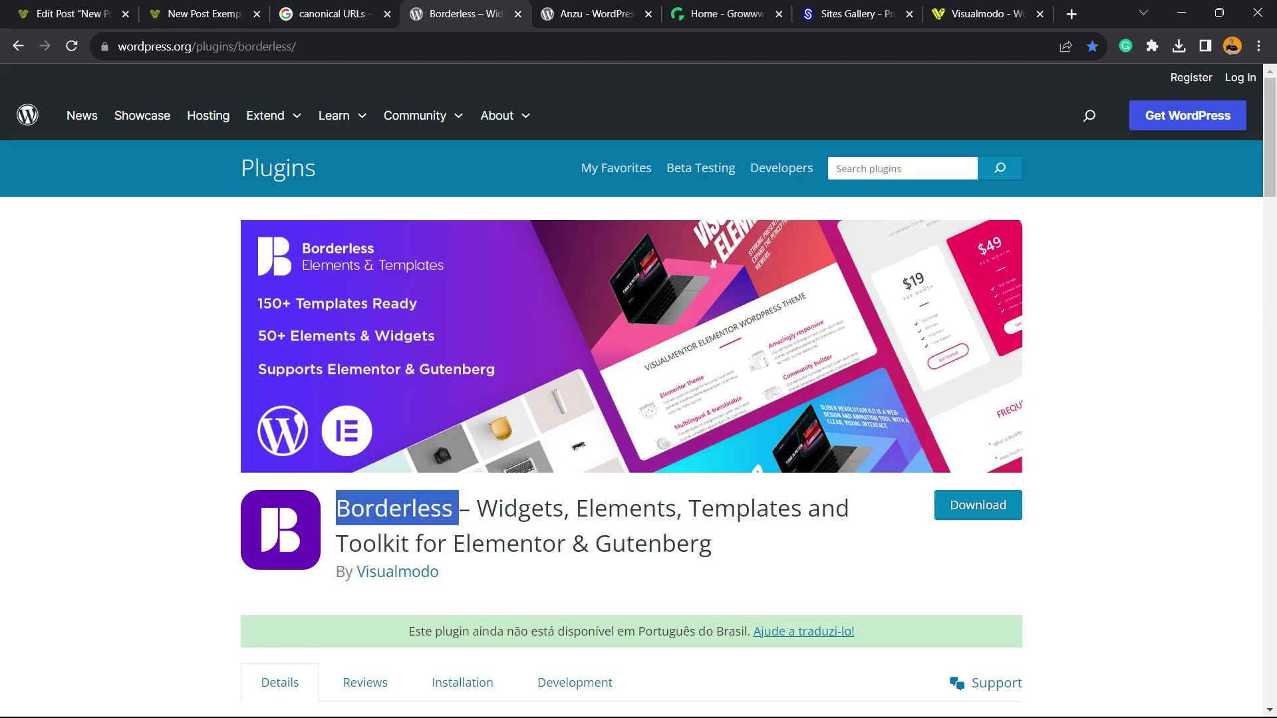
triple_click(395, 509)
triple_click(395, 509)
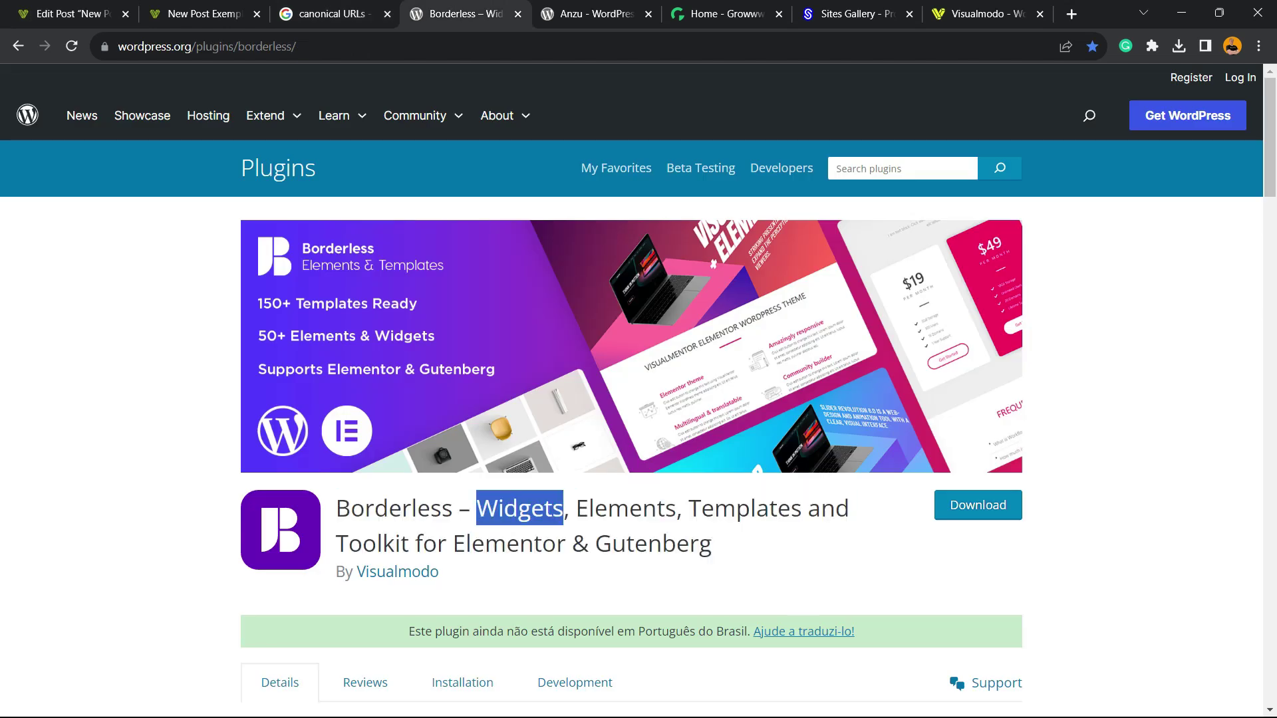
triple_click(517, 509)
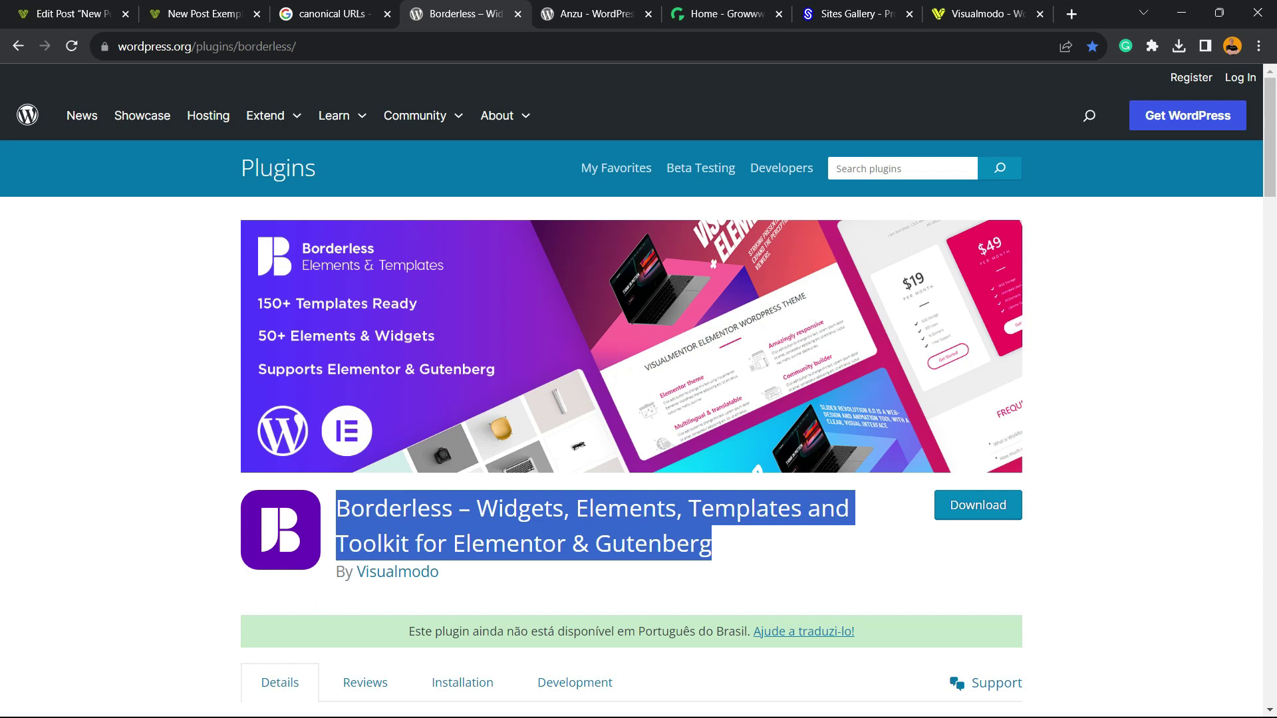
Step: View the Anzu theme page on WordPress.org, highlighting the theme name and checking its details
left_click(587, 14)
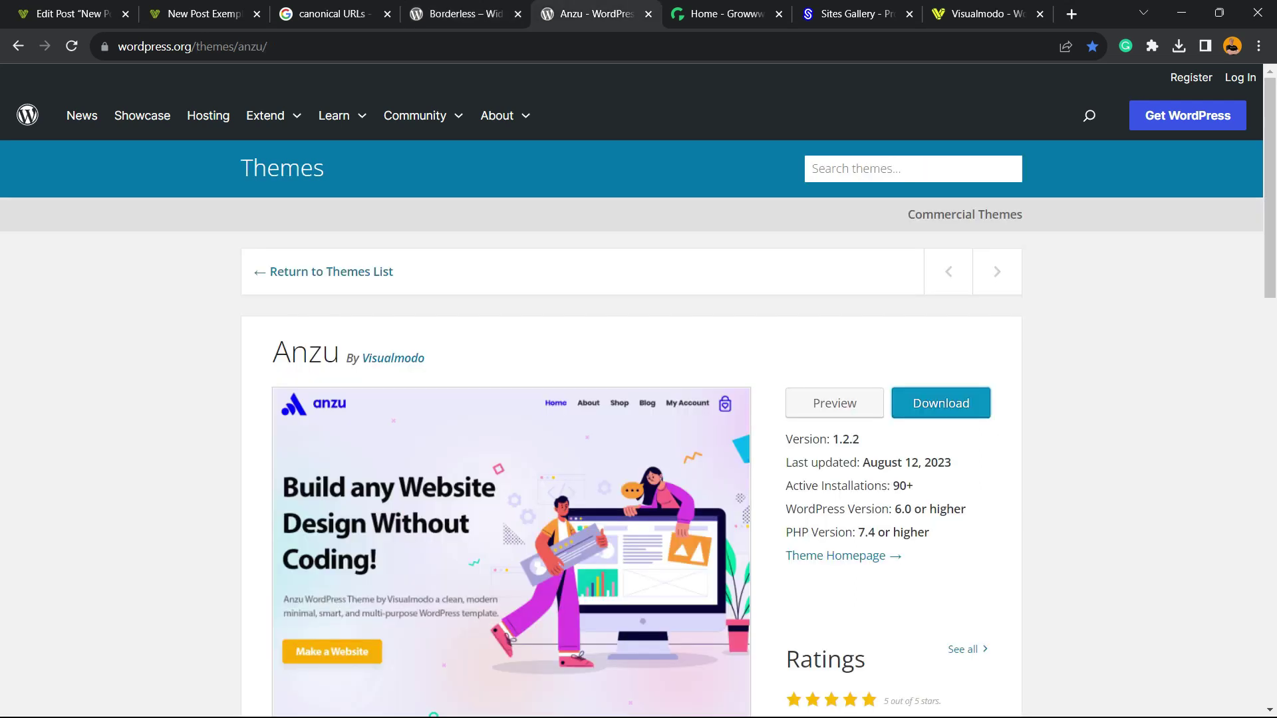
double_click(306, 351)
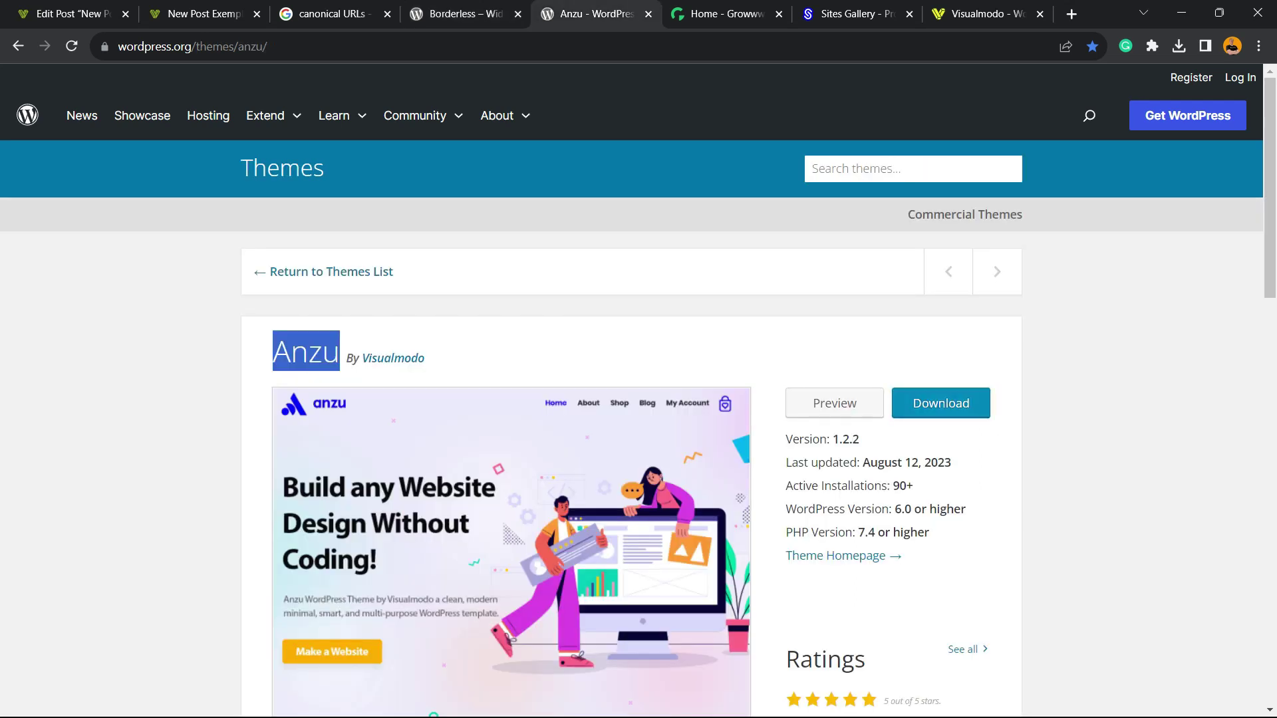
triple_click(306, 351)
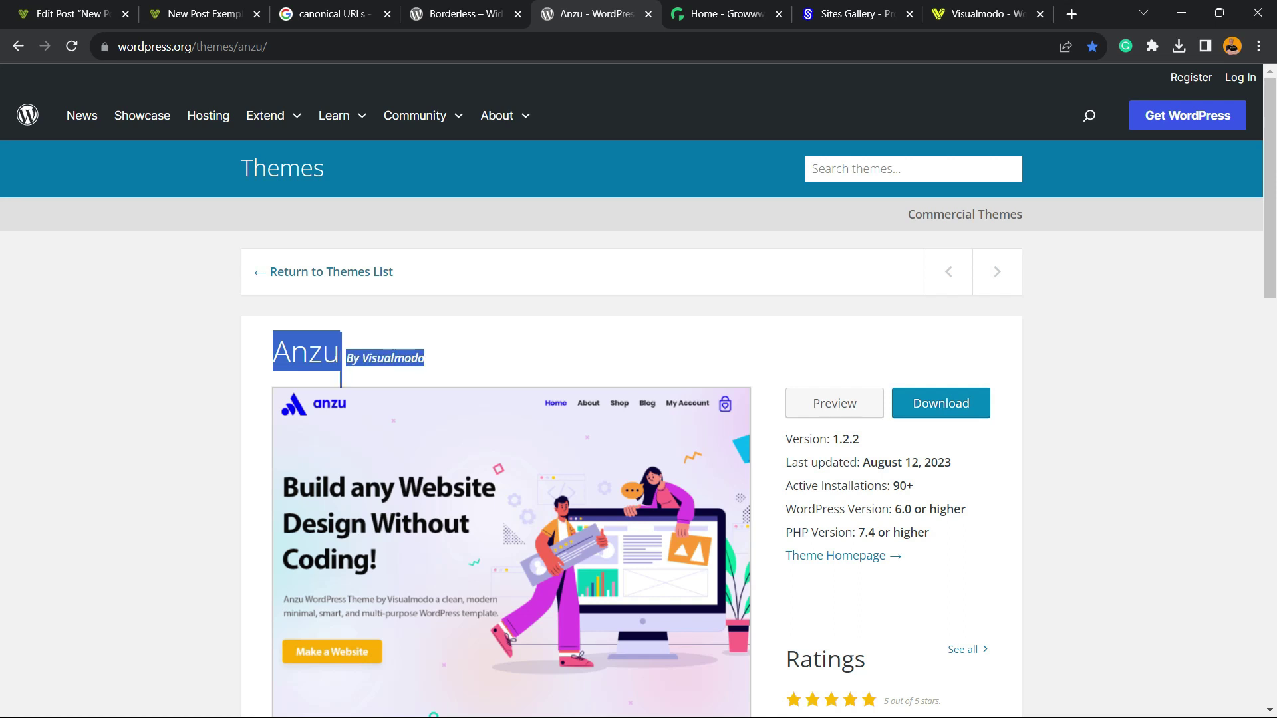
scroll(341, 363, "down", 3)
scroll(639, 404, "up", 3)
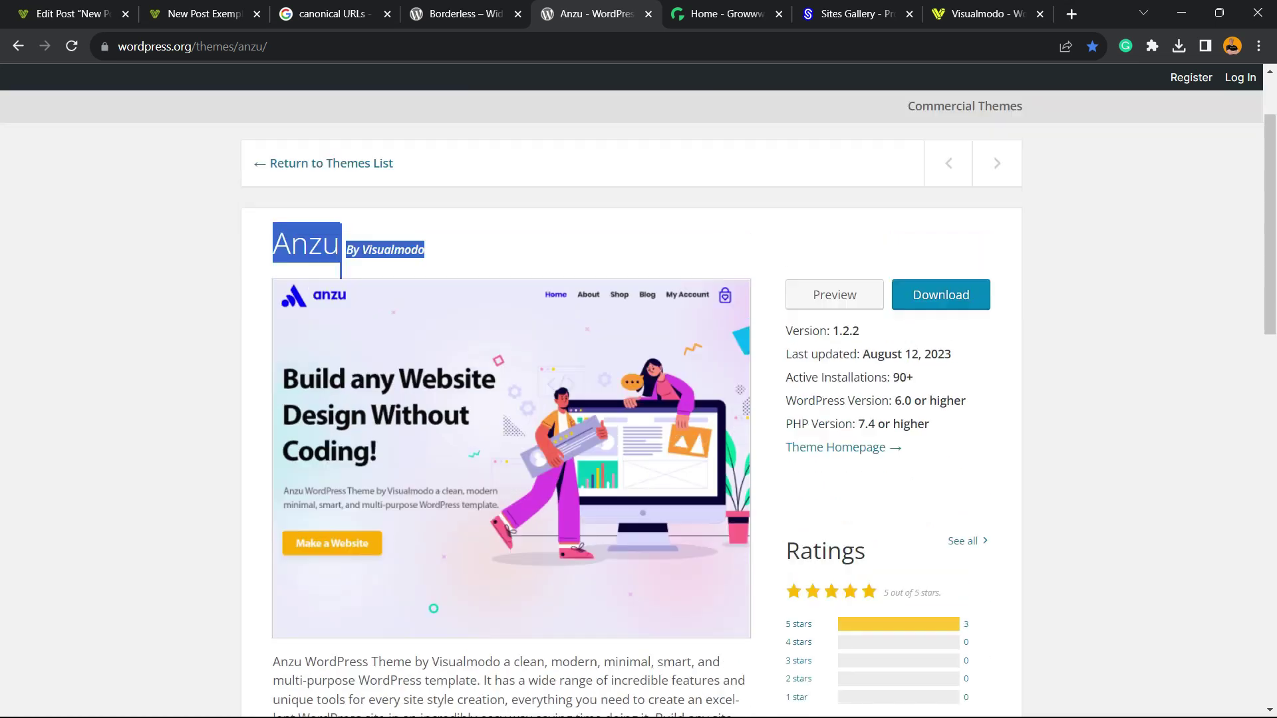
Step: Browse the website listings on the Growwwth guest posting site
key("ctrl+Tab")
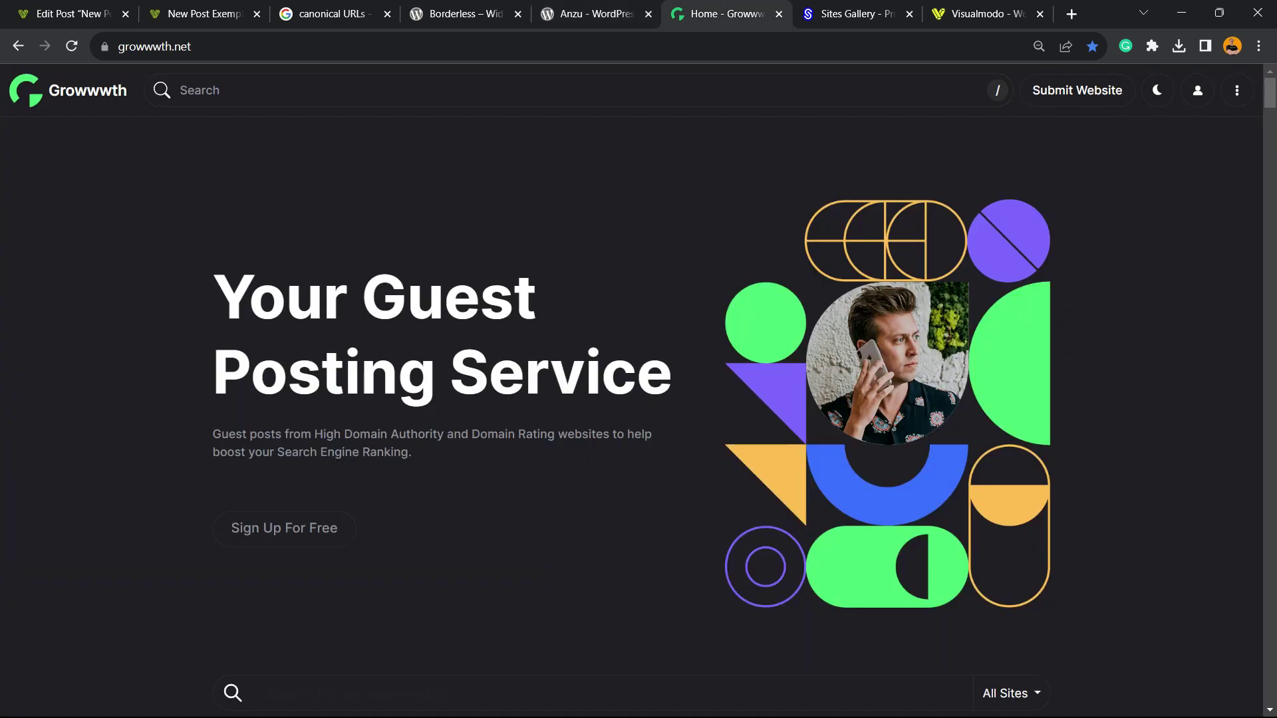
scroll(638, 417, "down", 10)
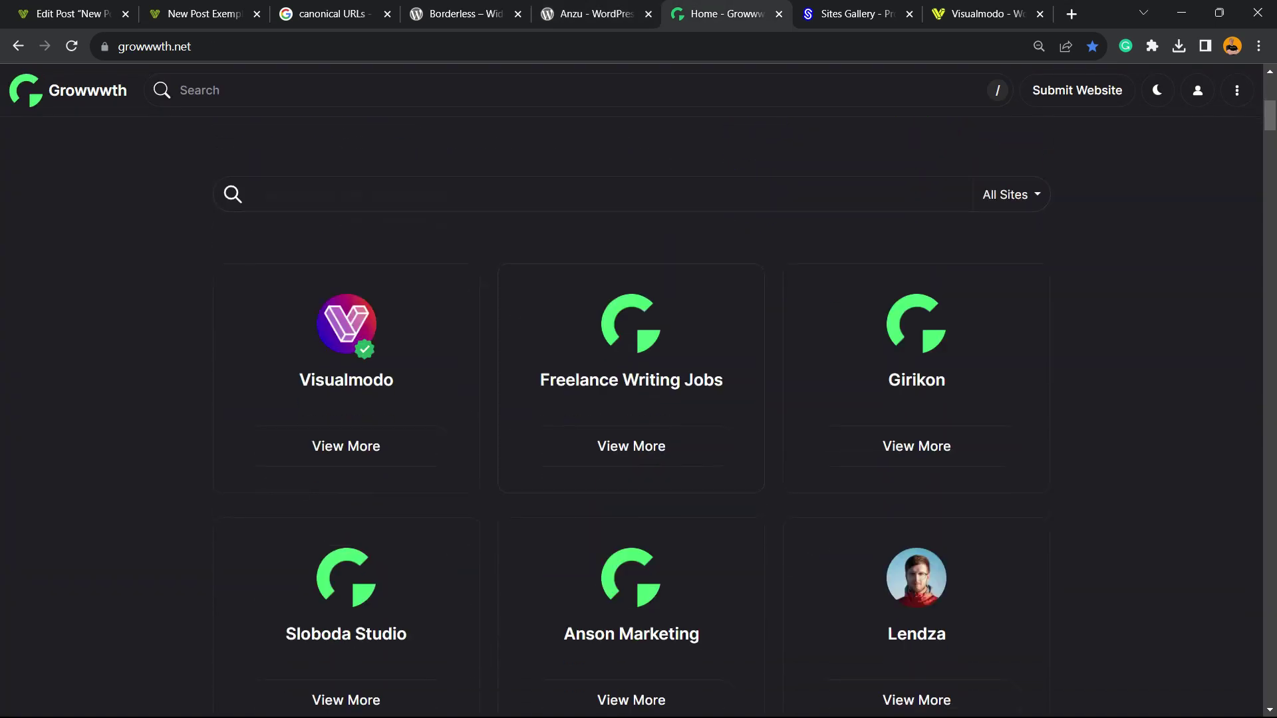
scroll(639, 417, "down", 15)
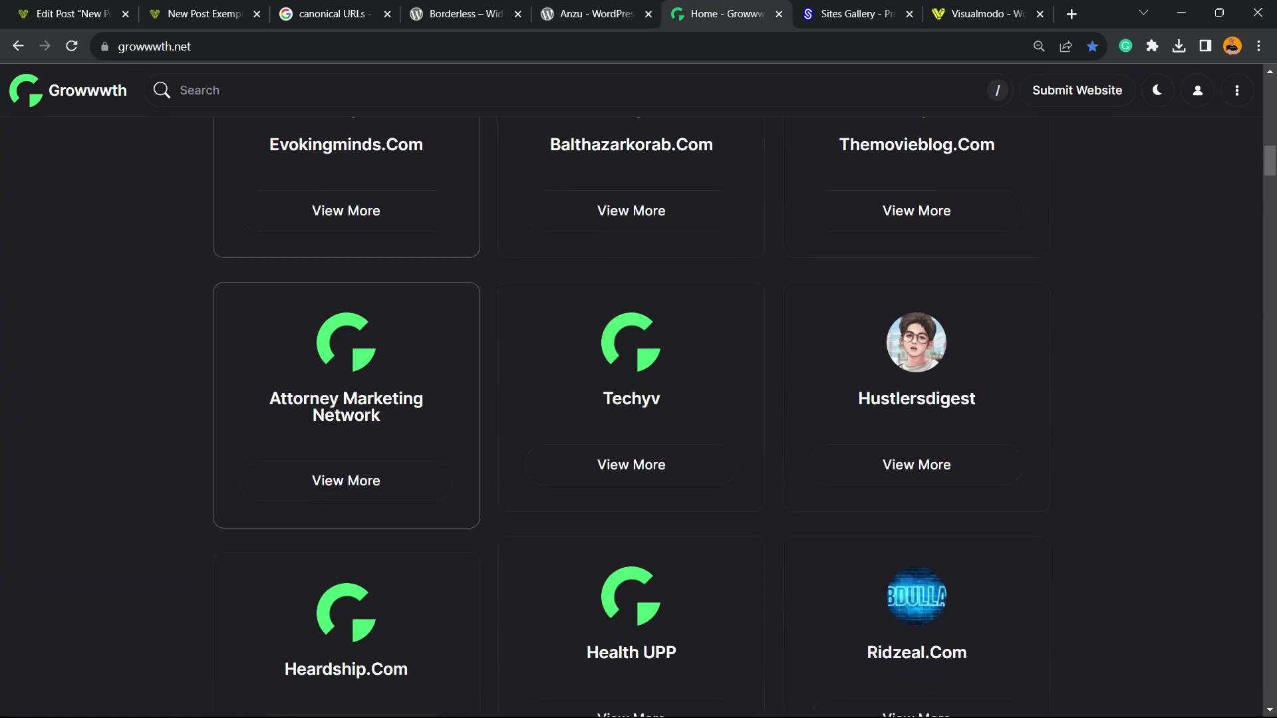
scroll(639, 417, "down", 20)
scroll(639, 417, "down", 20)
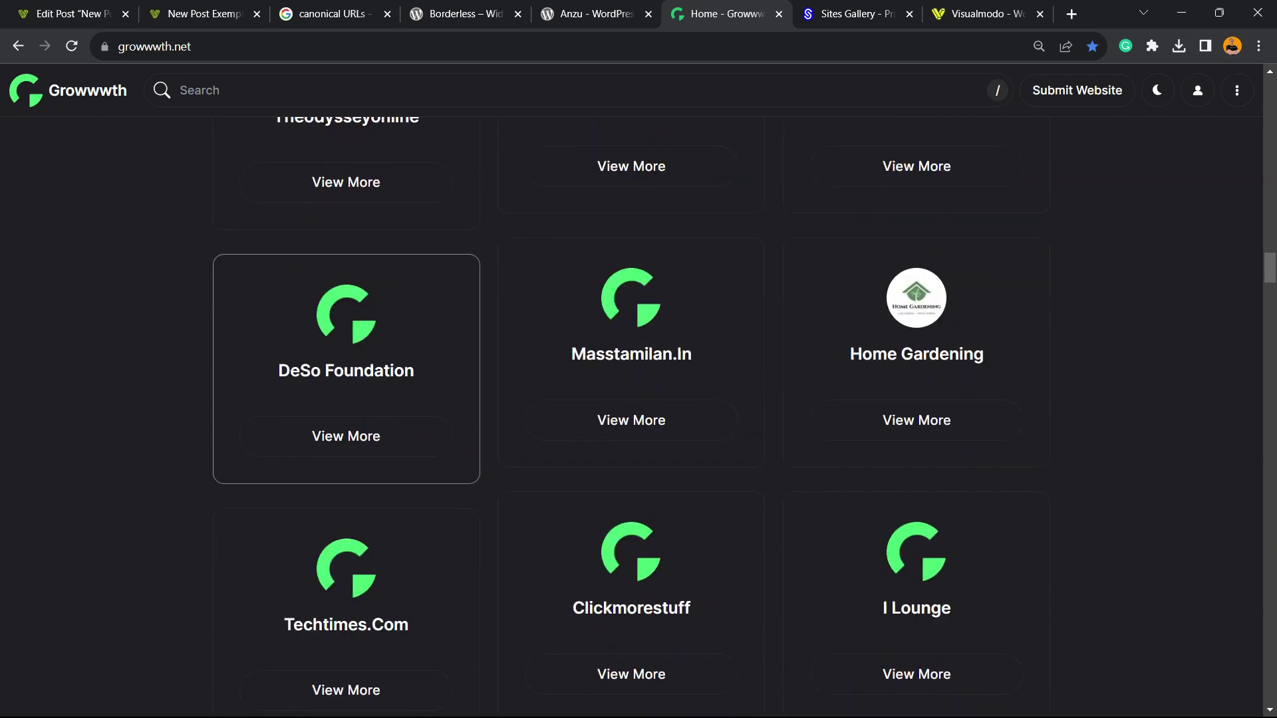
scroll(639, 417, "down", 10)
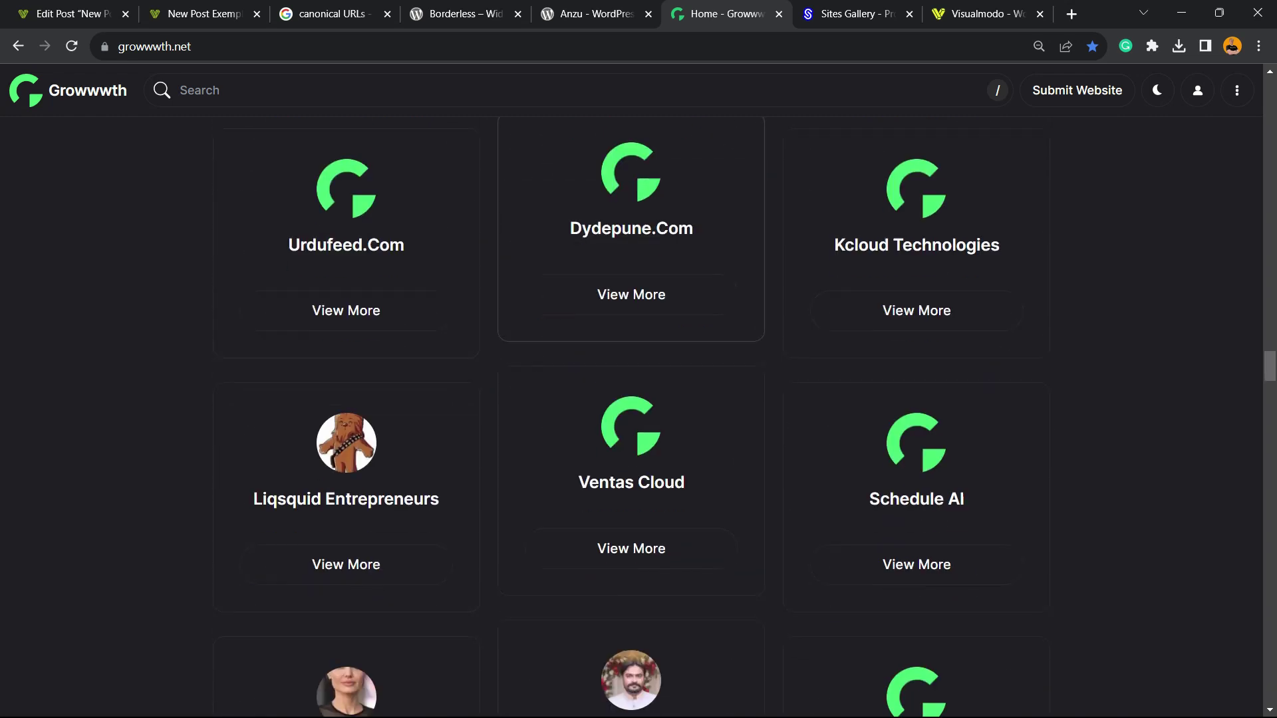
Step: Look through the submitted website designs on the Sites Gallery home page down to its footer
key("ctrl+Tab")
scroll(639, 417, "down", 15)
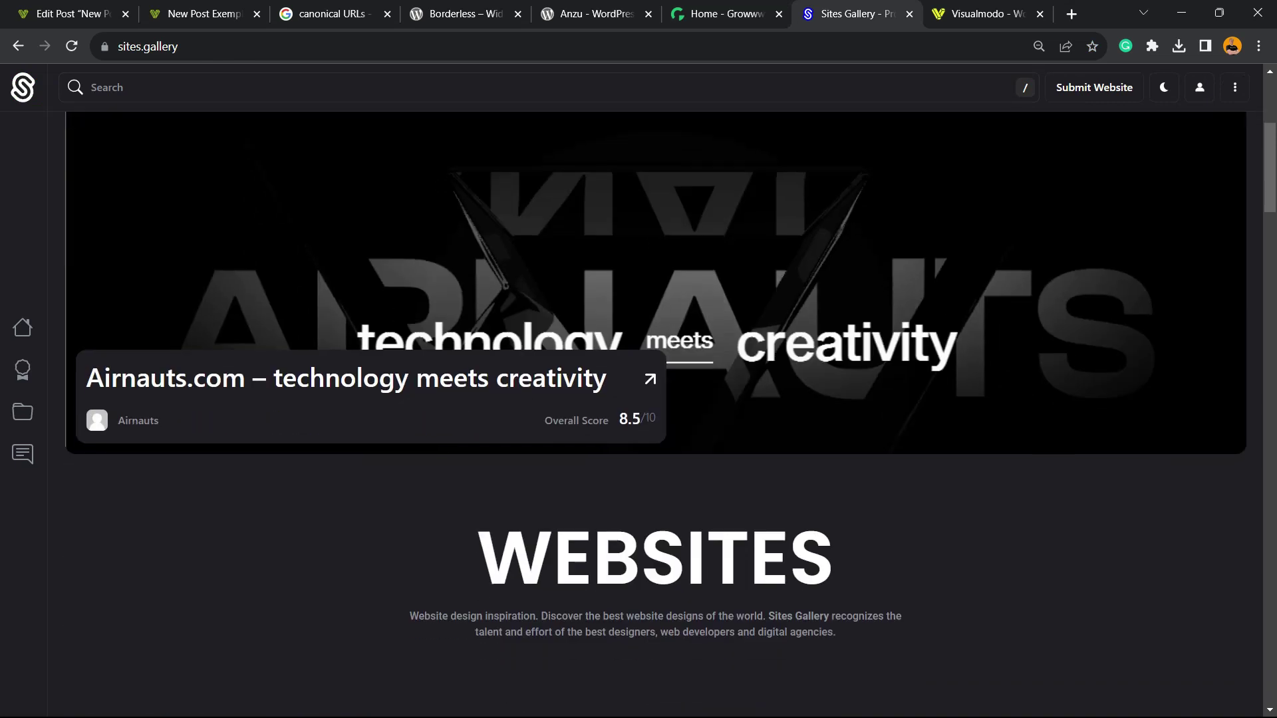
scroll(638, 417, "down", 20)
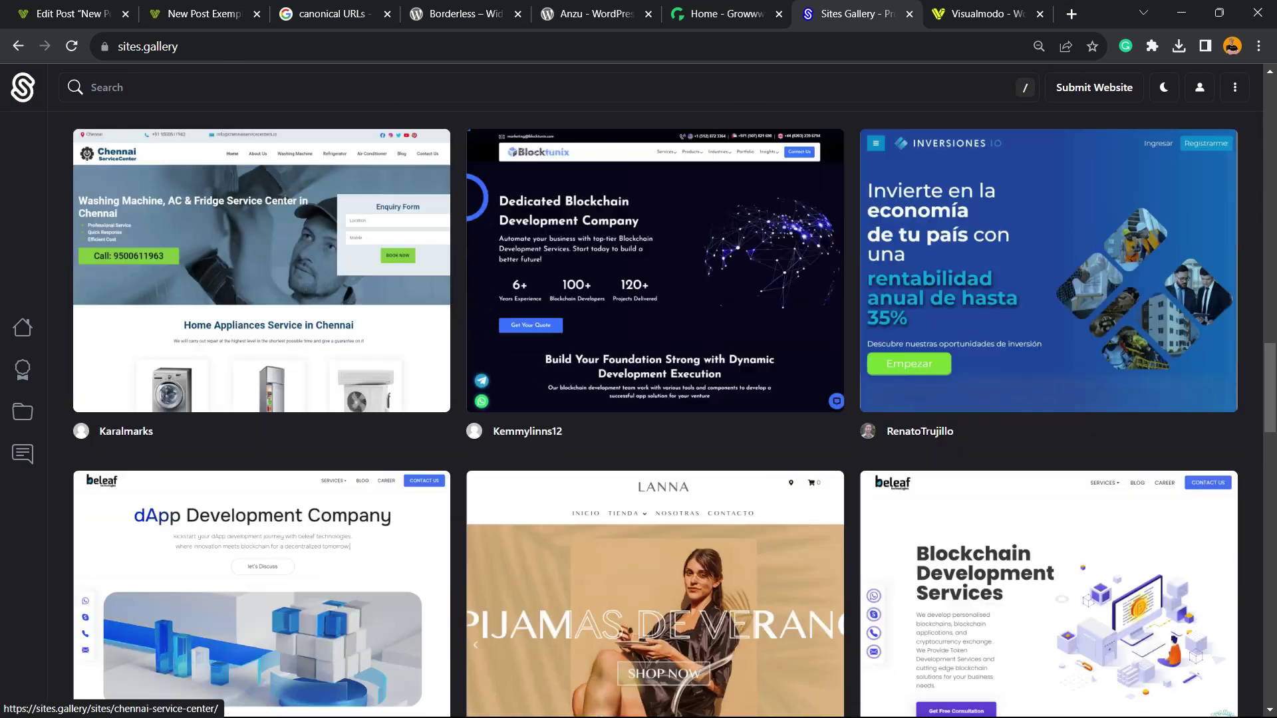
scroll(260, 399, "down", 10)
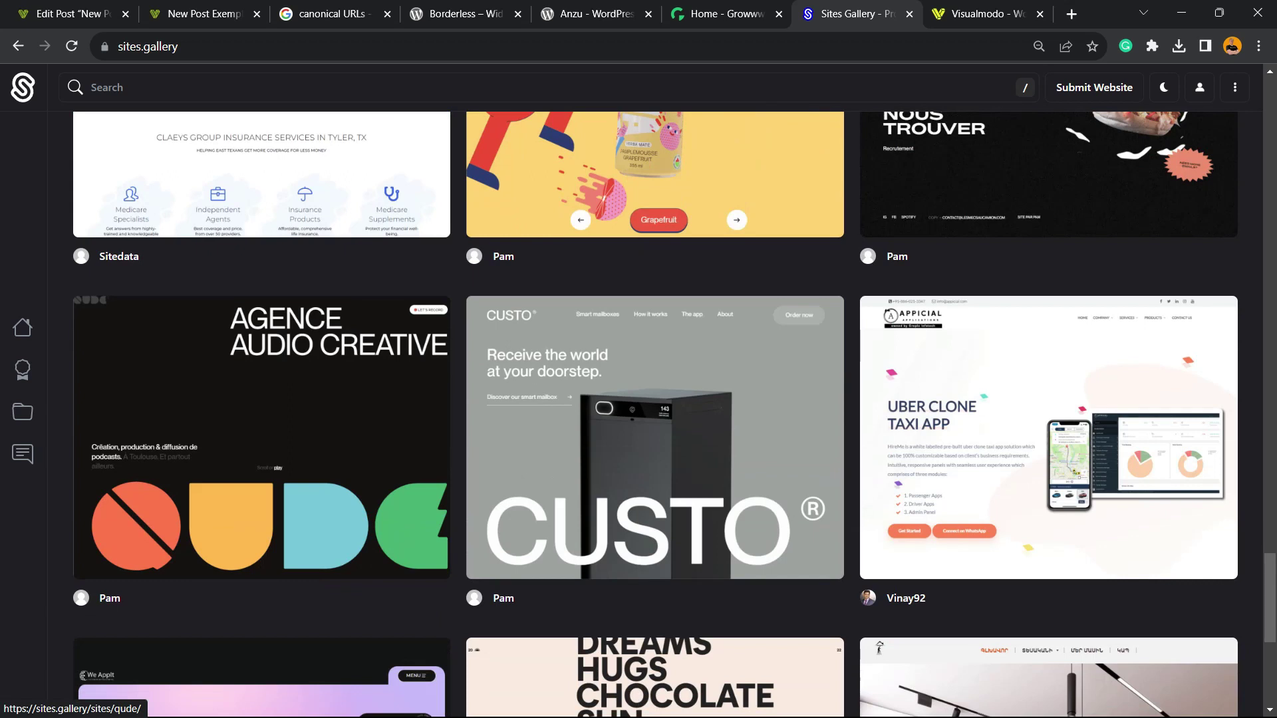
scroll(259, 399, "down", 7)
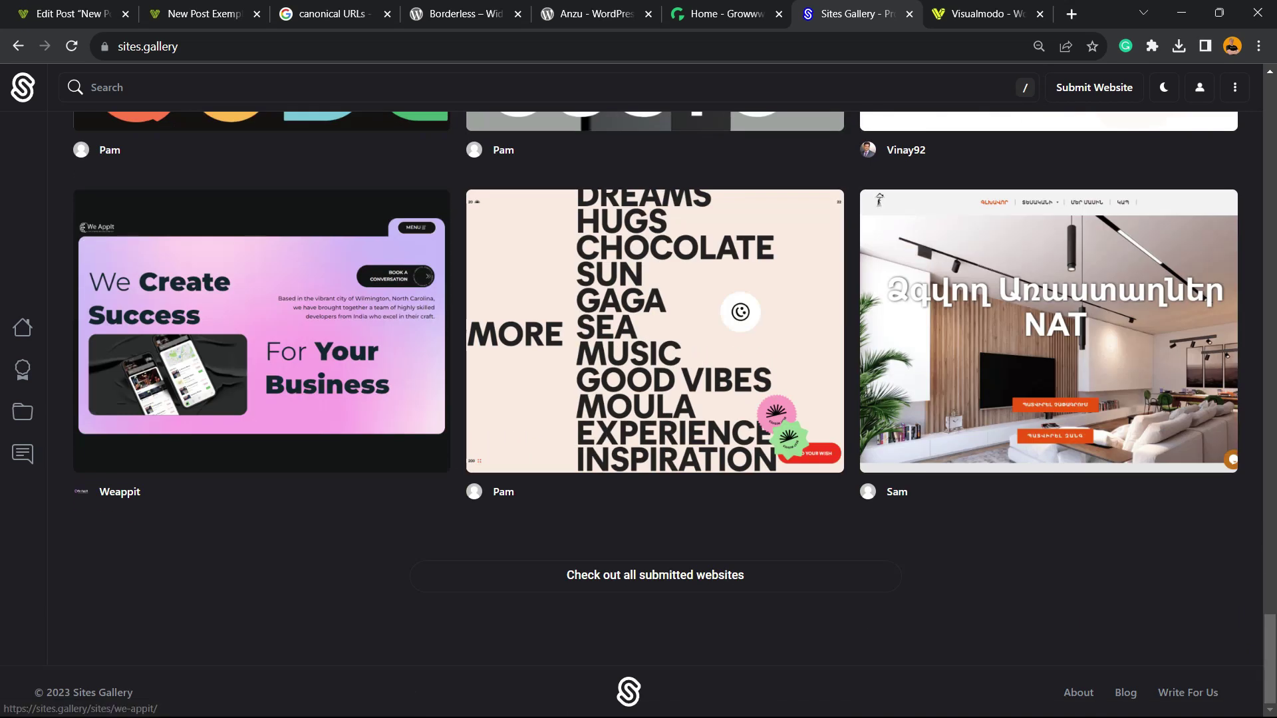
Step: Open the Templates Library on the Visualmodo site and browse its starter templates
key("ctrl+Tab")
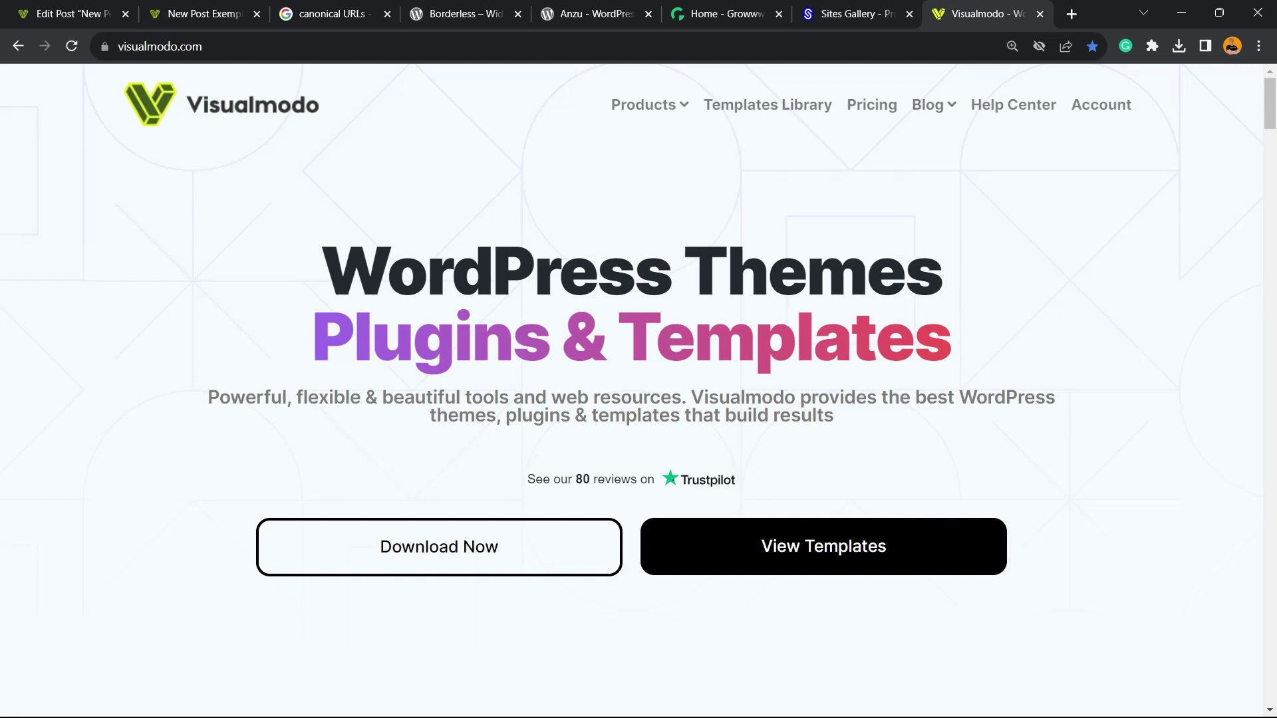
left_click(767, 105)
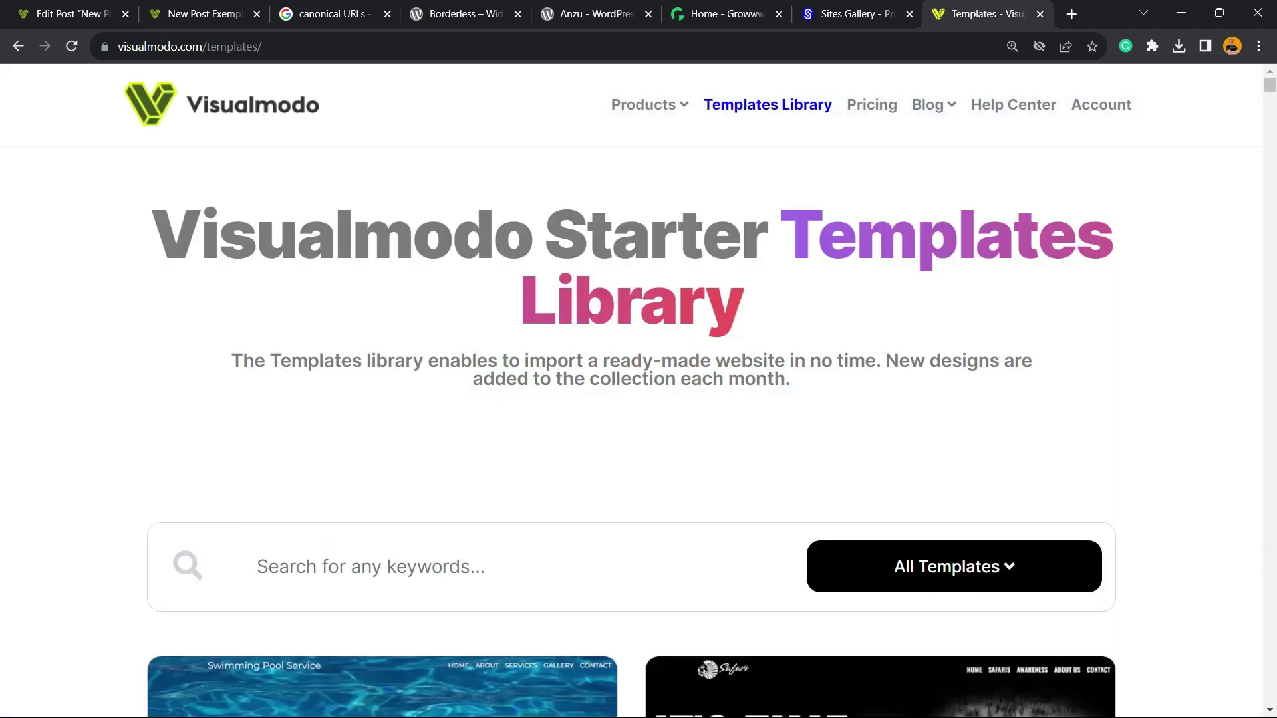
scroll(639, 399, "down", 10)
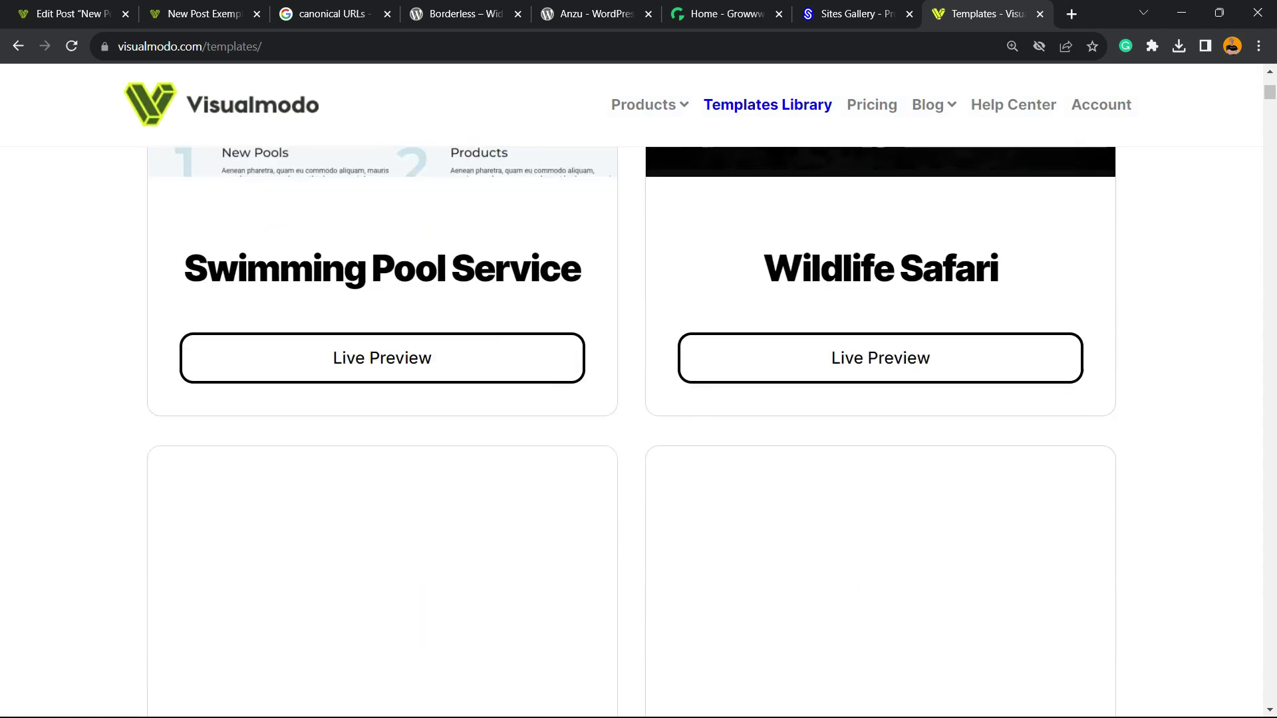
scroll(639, 399, "down", 5)
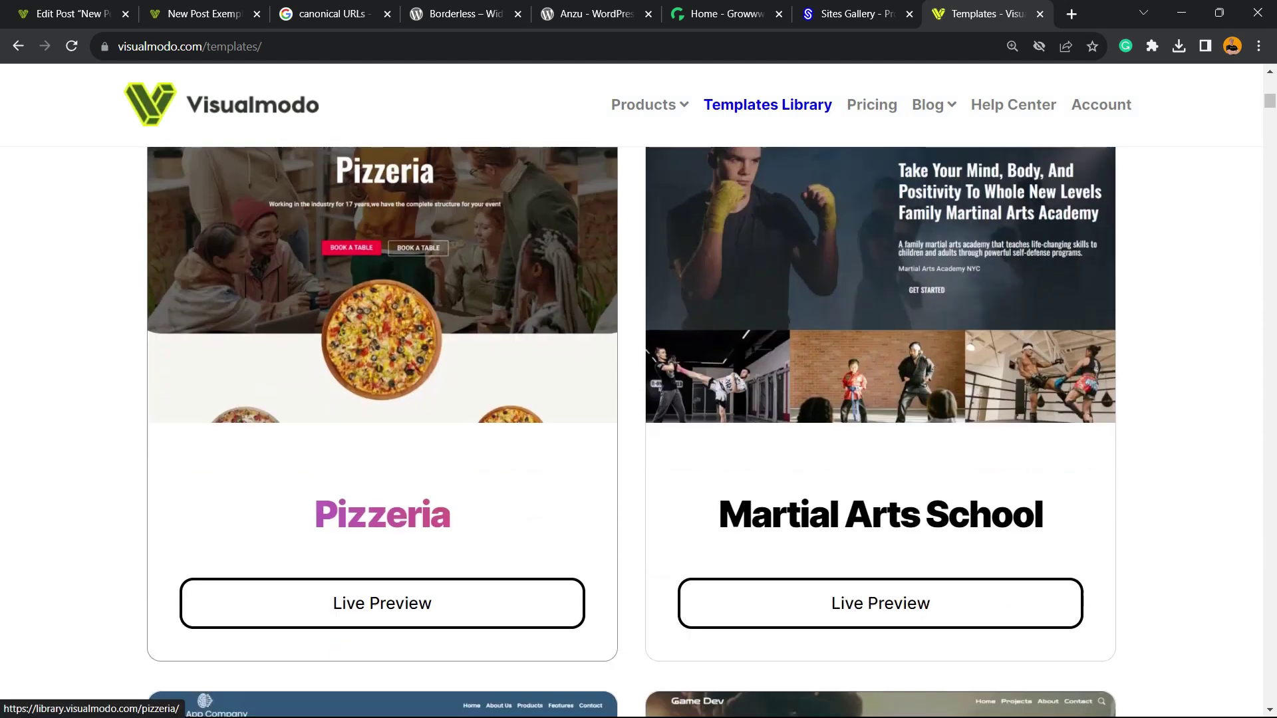
scroll(382, 399, "down", 10)
scroll(383, 393, "down", 20)
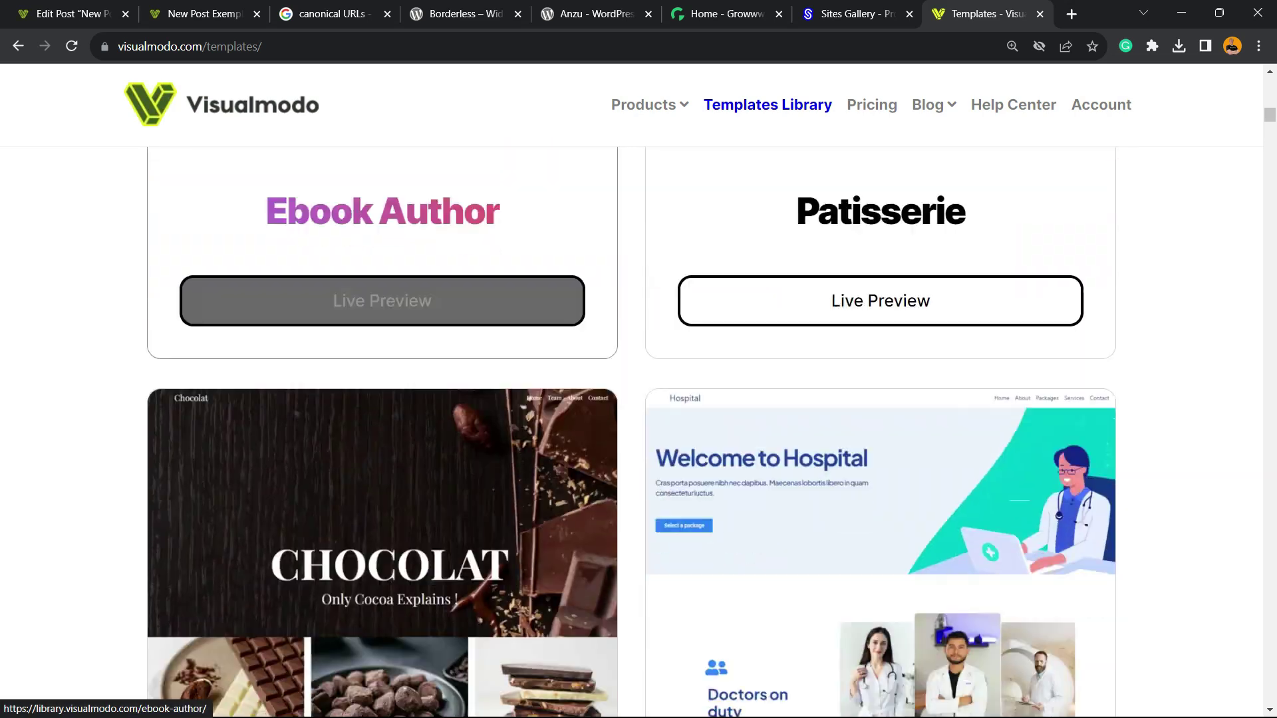
scroll(382, 399, "down", 20)
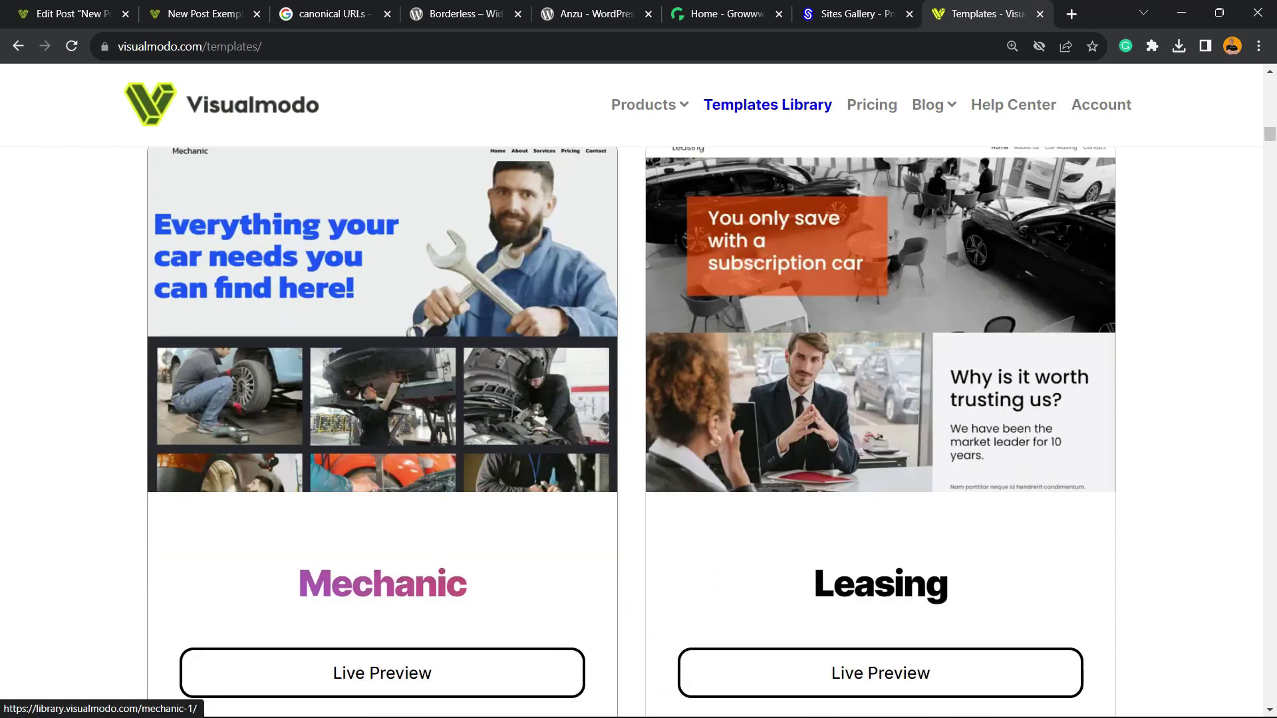
scroll(382, 399, "down", 20)
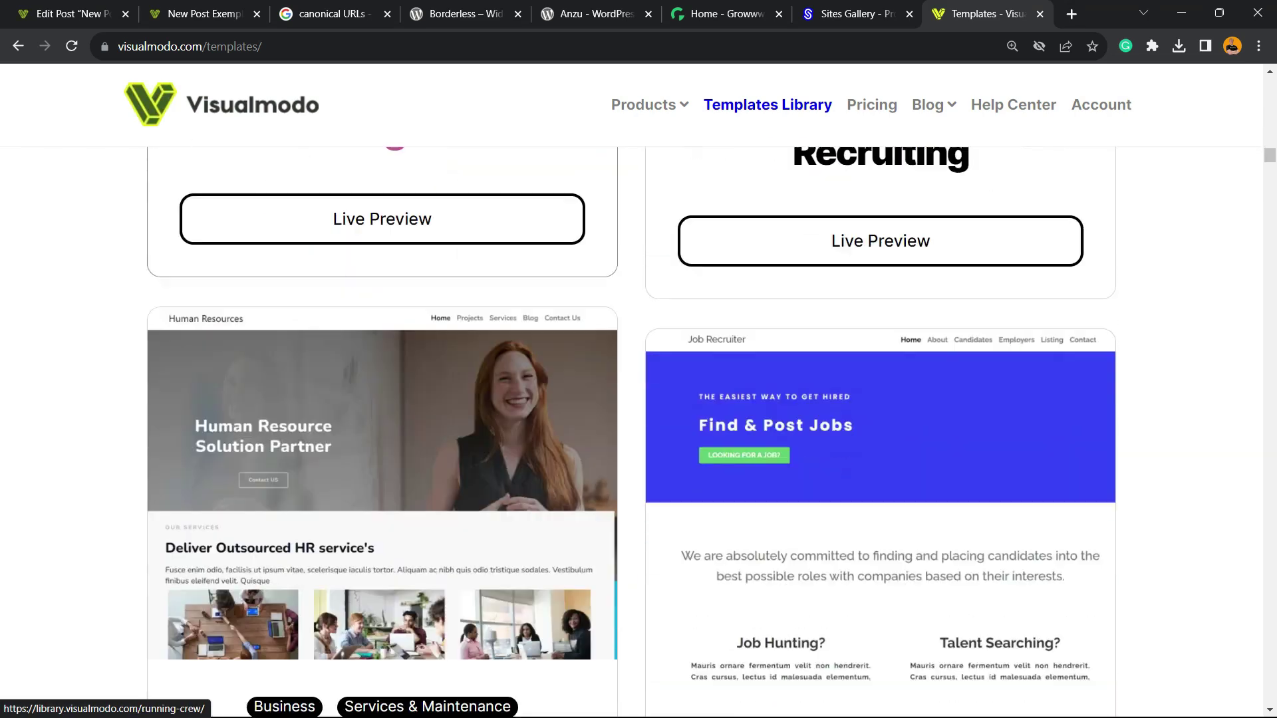
scroll(382, 399, "down", 20)
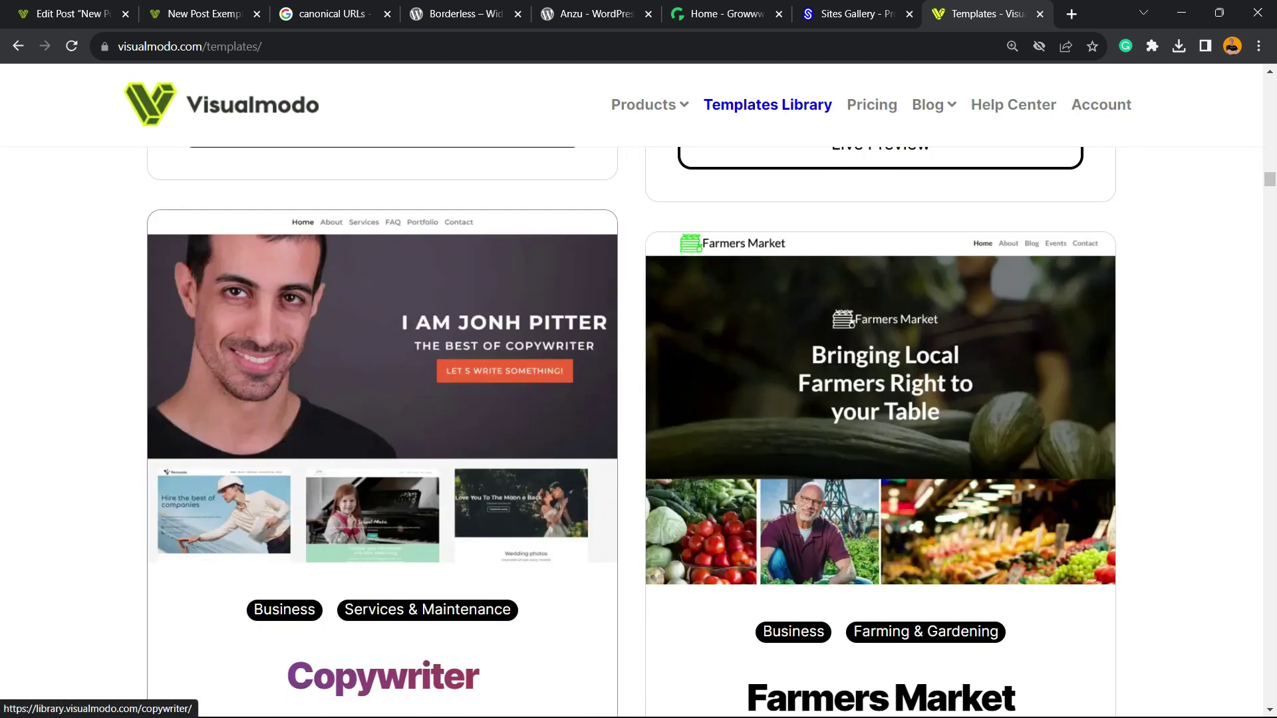
scroll(383, 400, "down", 20)
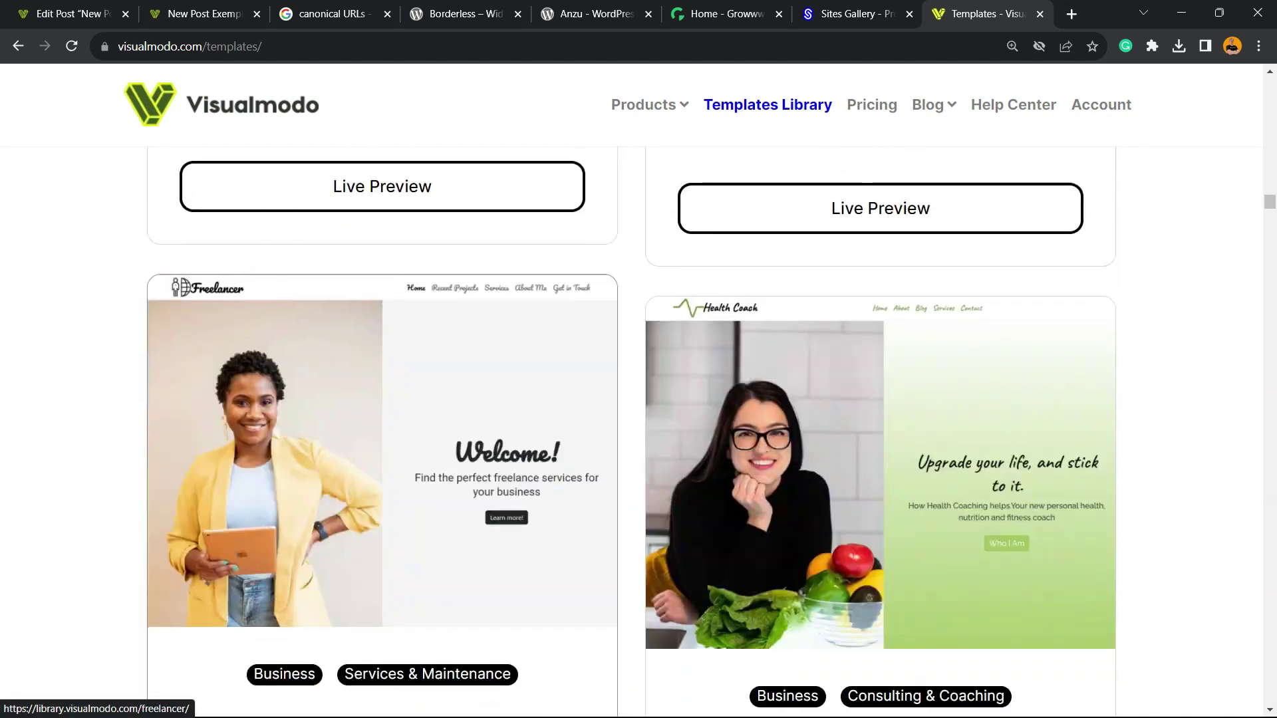
scroll(382, 399, "down", 10)
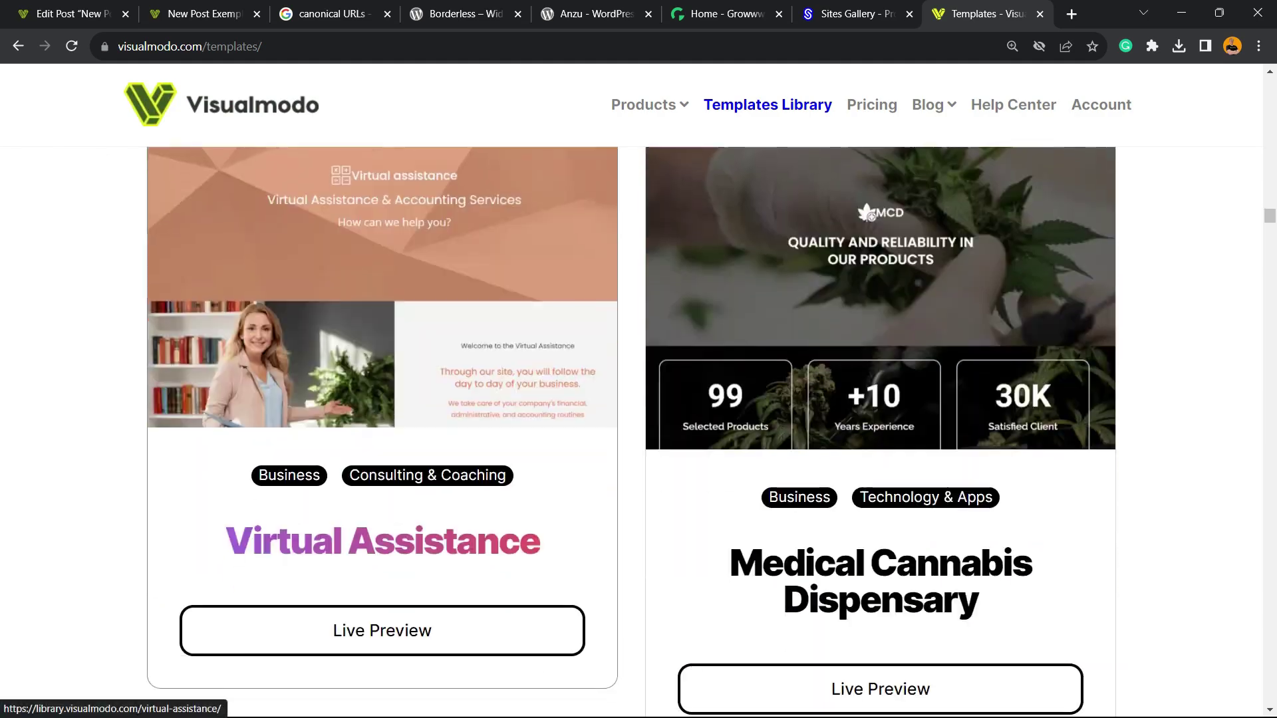
scroll(382, 399, "down", 10)
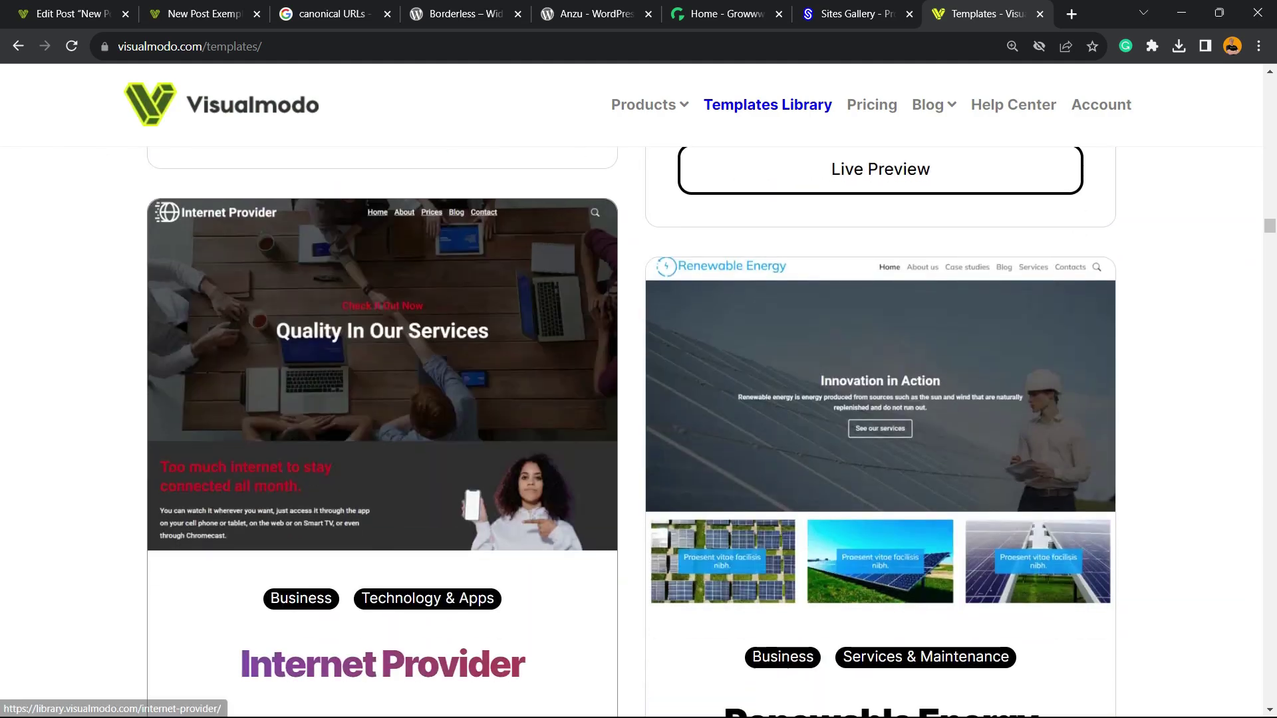